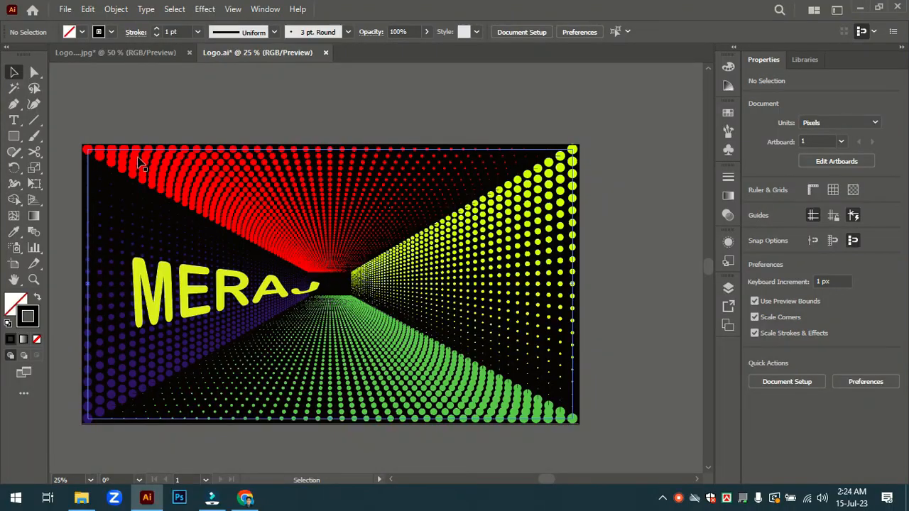
Delete all the existing artwork from the artboard.
{"action": "left_click_drag", "start_coordinate": [77, 133], "coordinate": [602, 423]}
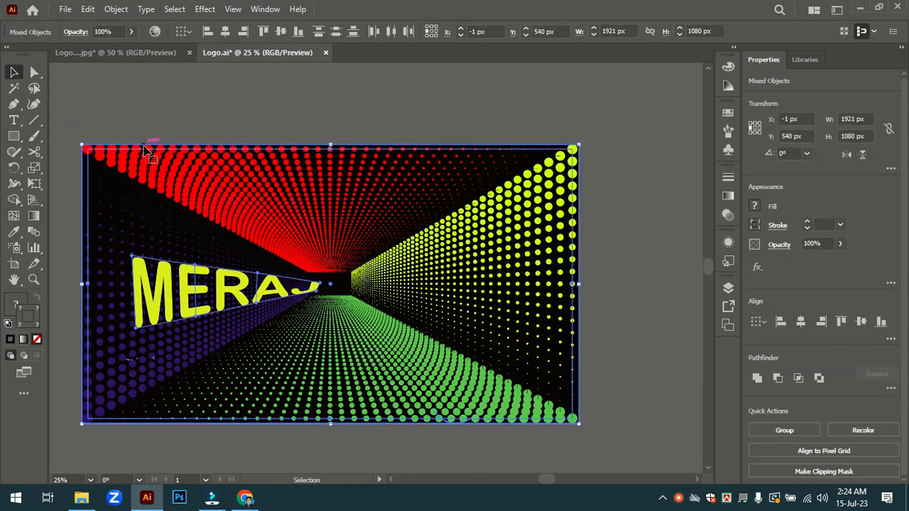
{"action": "key", "text": "Delete"}
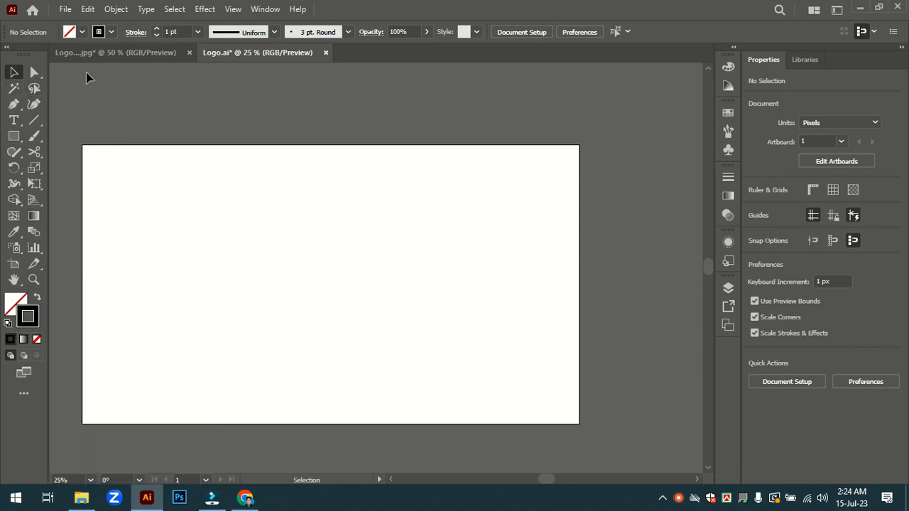
Draw a square about 573 px wide, centred on the artboard.
{"action": "left_click", "coordinate": [14, 136]}
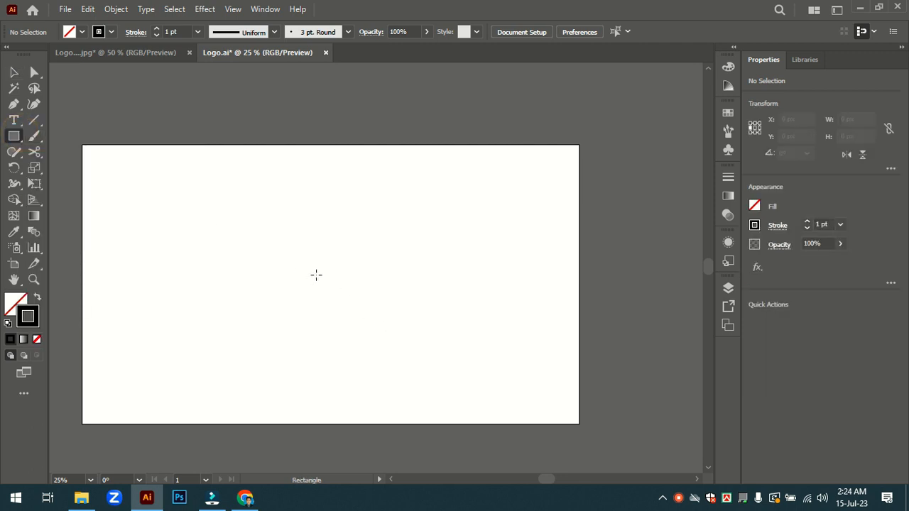
{"action": "key", "text": "ctrl+plus"}
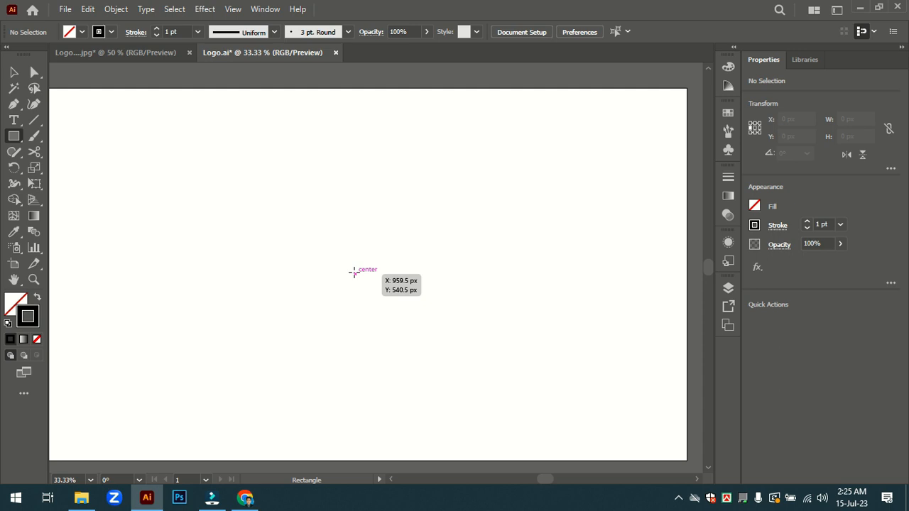
{"action": "left_click_drag", "start_coordinate": [355, 274], "coordinate": [454, 317]}
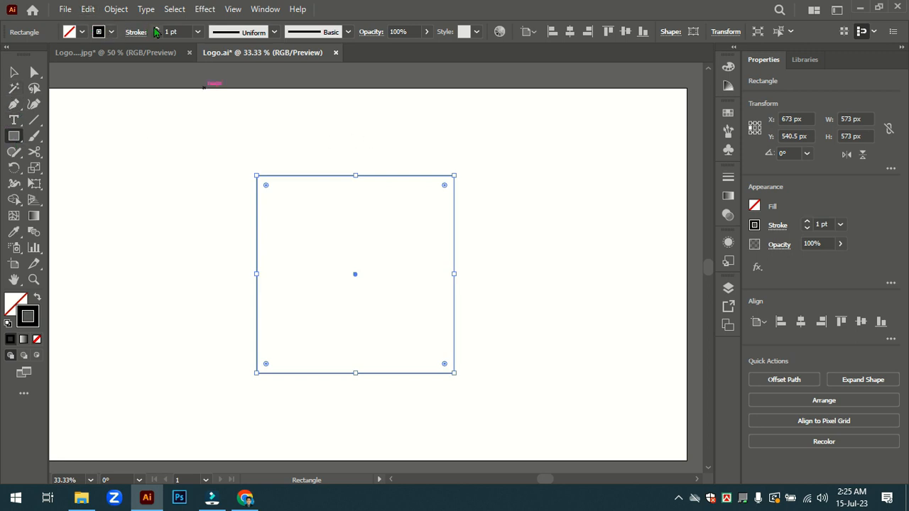
Give the square an 18 pt dashed stroke with round caps, a 0 pt dash and a 22 pt gap, and deselect it.
{"action": "left_click", "coordinate": [154, 28]}
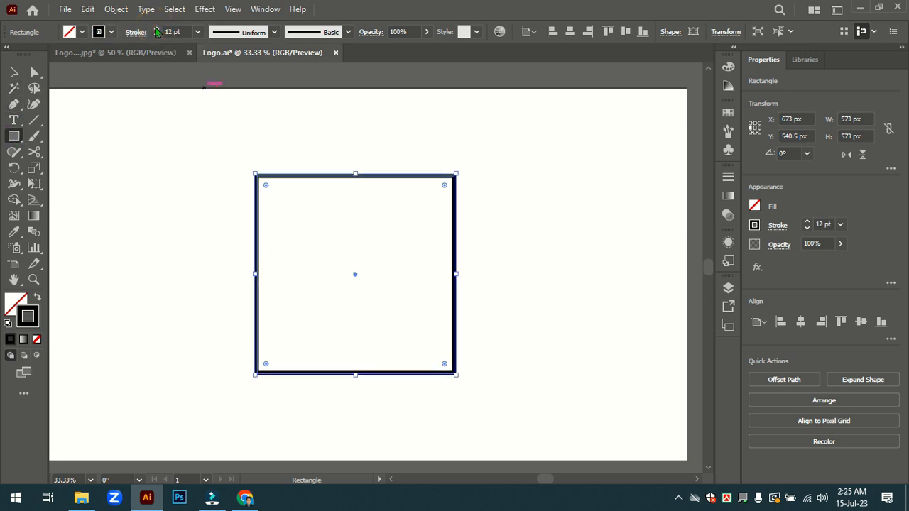
{"action": "left_click", "coordinate": [157, 29]}
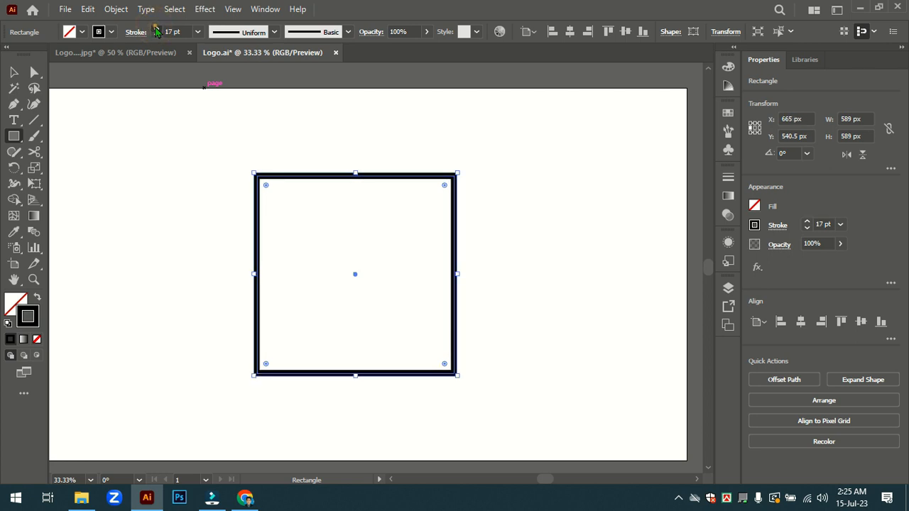
{"action": "left_click", "coordinate": [156, 28]}
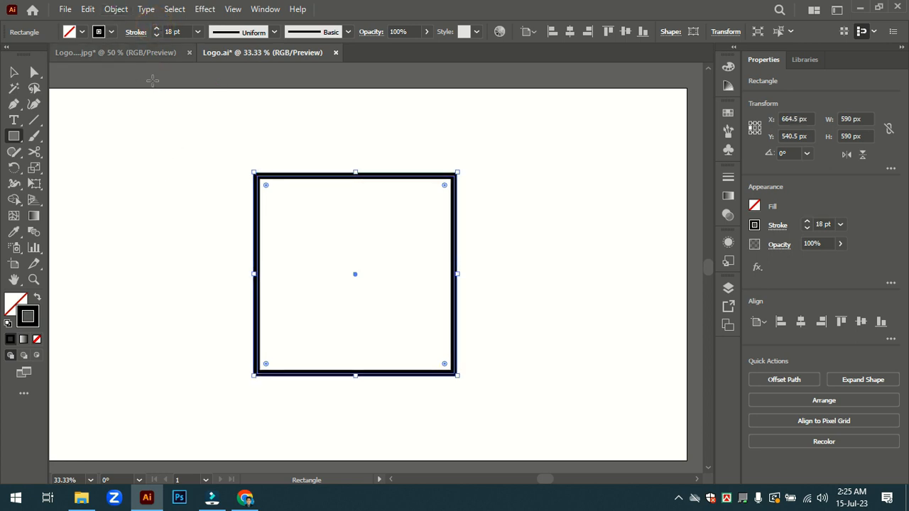
{"action": "left_click", "coordinate": [131, 33]}
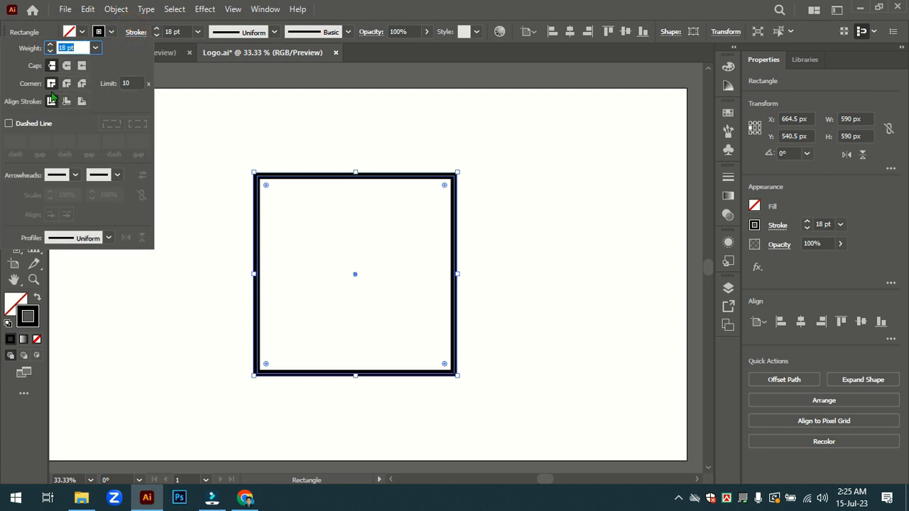
{"action": "left_click", "coordinate": [9, 124]}
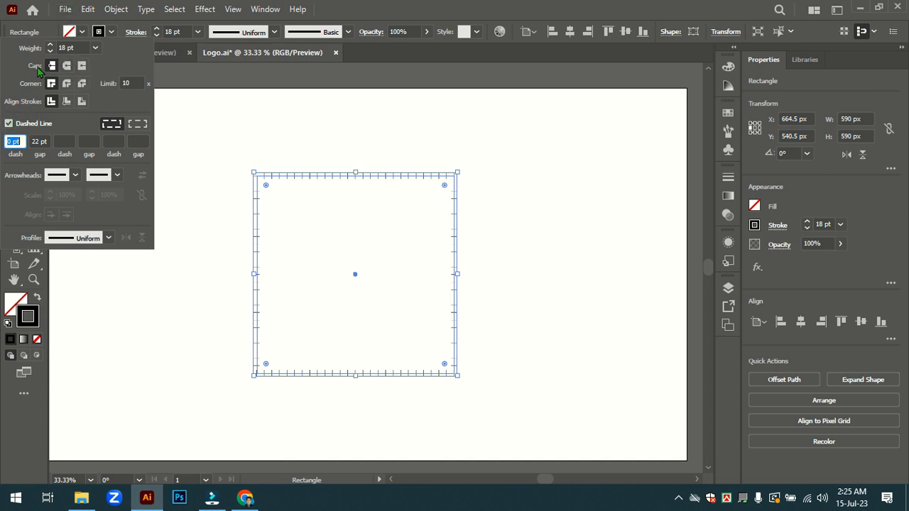
{"action": "left_click", "coordinate": [67, 66]}
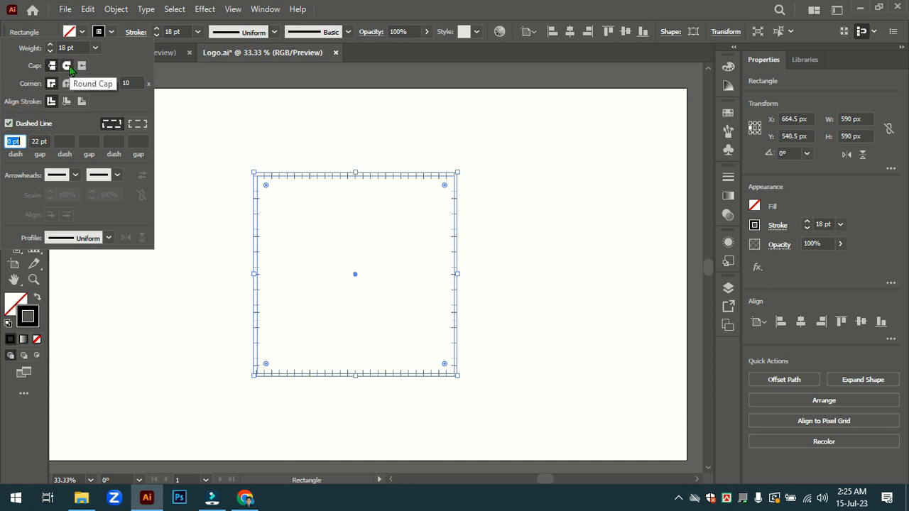
{"action": "left_click", "coordinate": [68, 66]}
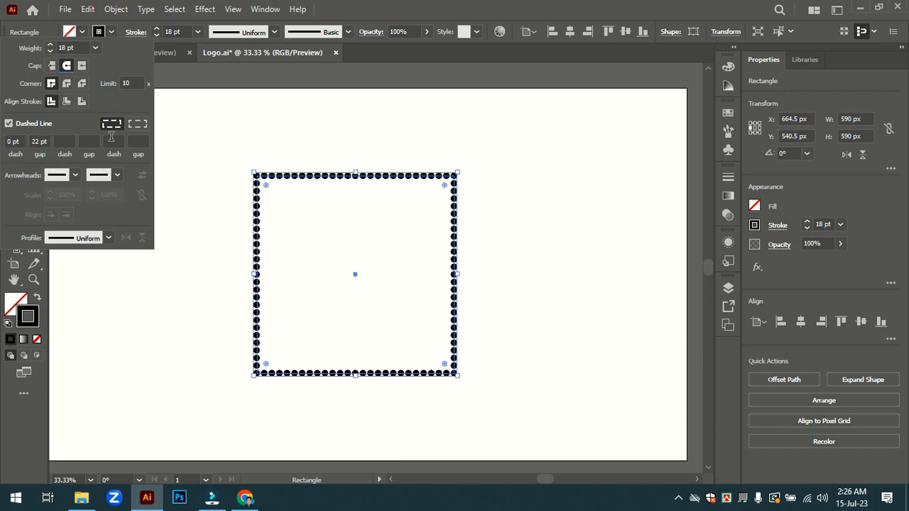
{"action": "left_click", "coordinate": [248, 130]}
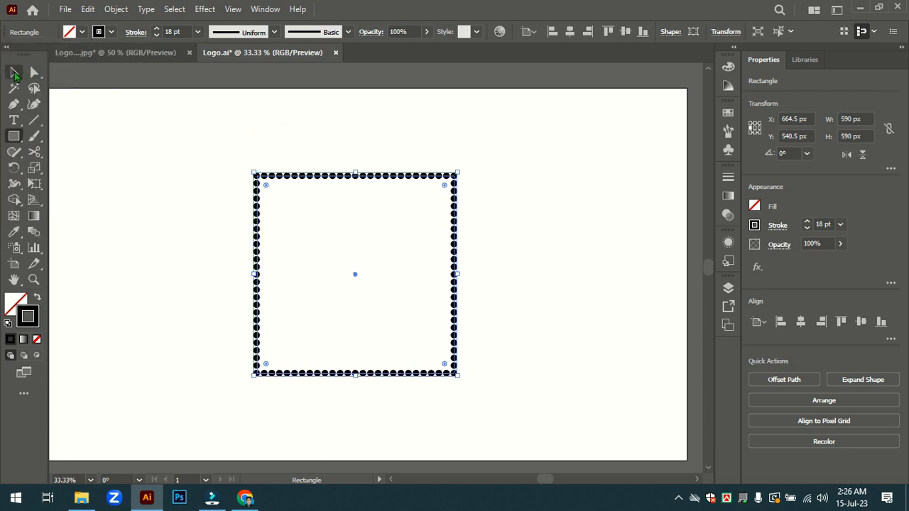
{"action": "left_click", "coordinate": [15, 72]}
{"action": "left_click", "coordinate": [636, 205]}
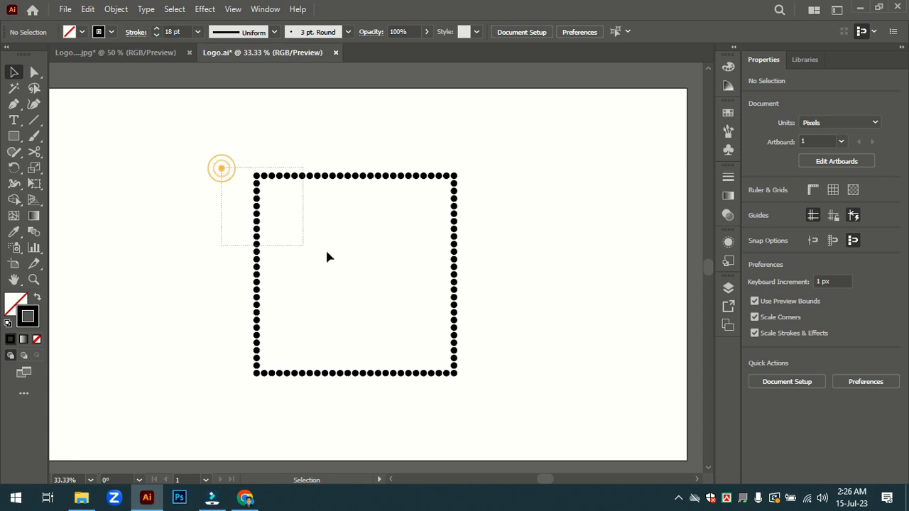
Cut the dotted square's path at all four corner anchors with the Scissors tool to separate its sides.
{"action": "left_click_drag", "start_coordinate": [327, 257], "coordinate": [508, 319]}
{"action": "left_click_drag", "start_coordinate": [502, 403], "coordinate": [484, 382]}
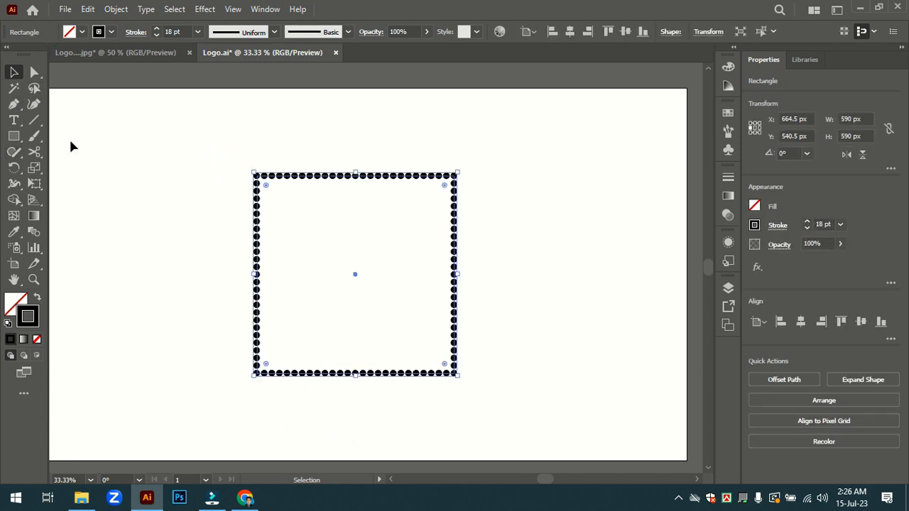
{"action": "left_click", "coordinate": [34, 74]}
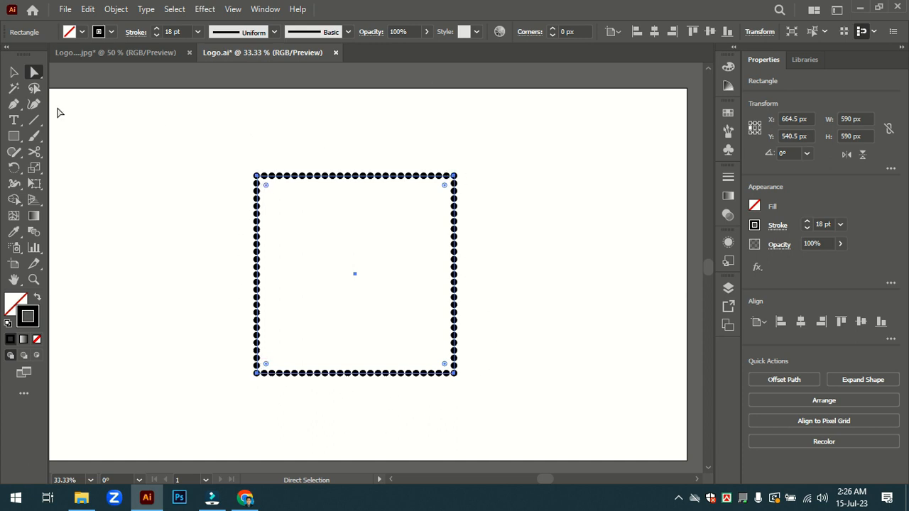
{"action": "left_click", "coordinate": [33, 153]}
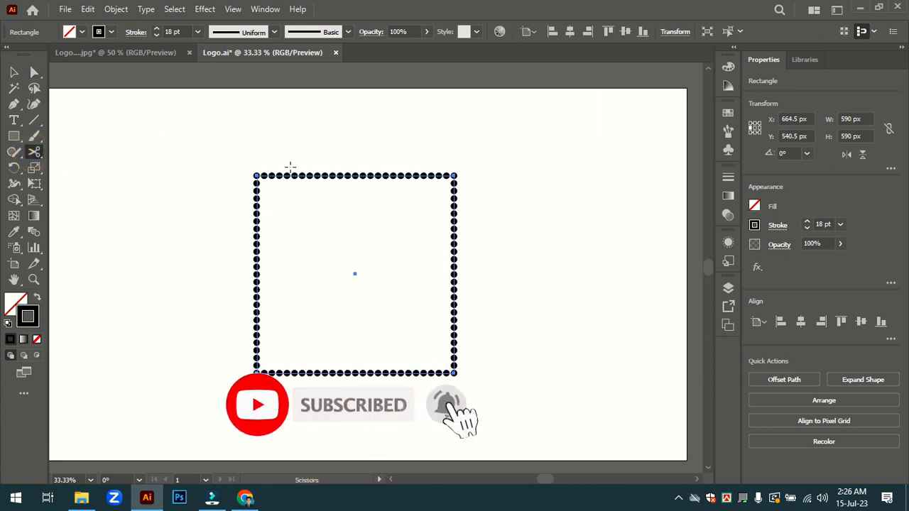
{"action": "scroll", "coordinate": [258, 154], "scroll_direction": "up", "scroll_amount": 1}
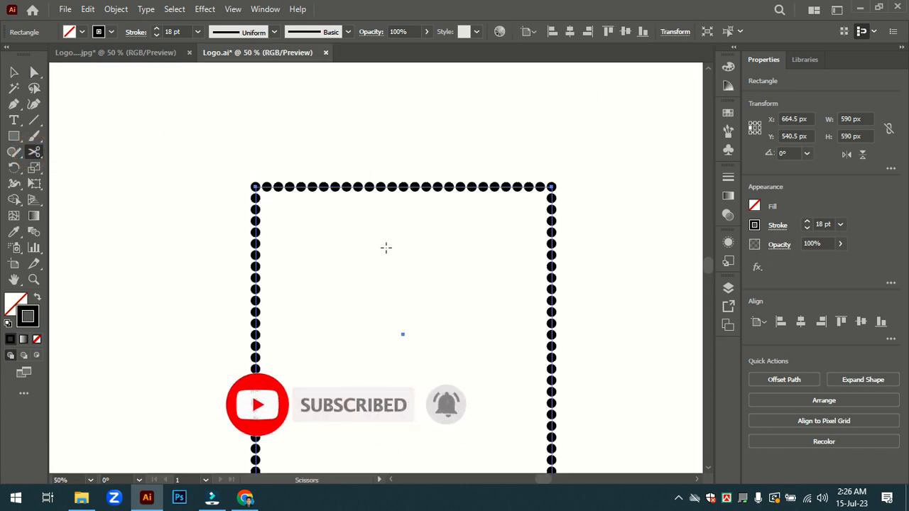
{"action": "left_click", "coordinate": [255, 186]}
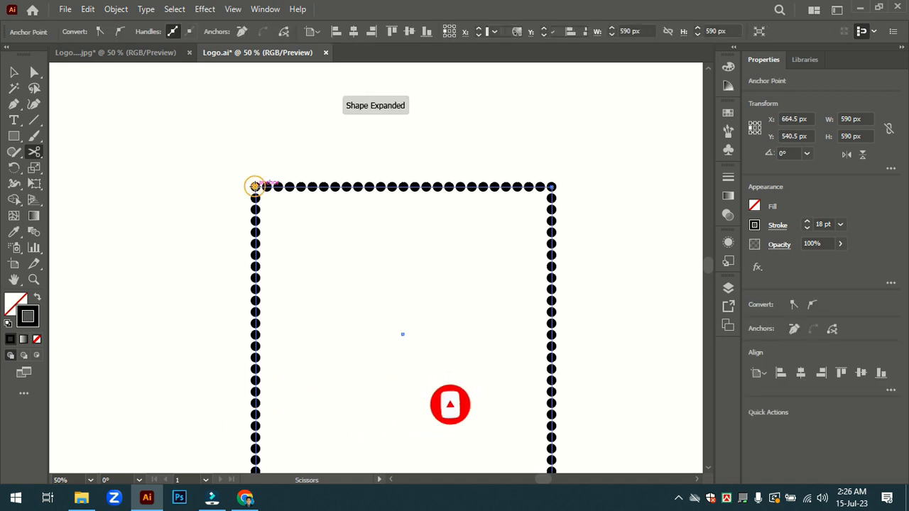
{"action": "left_click", "coordinate": [551, 186]}
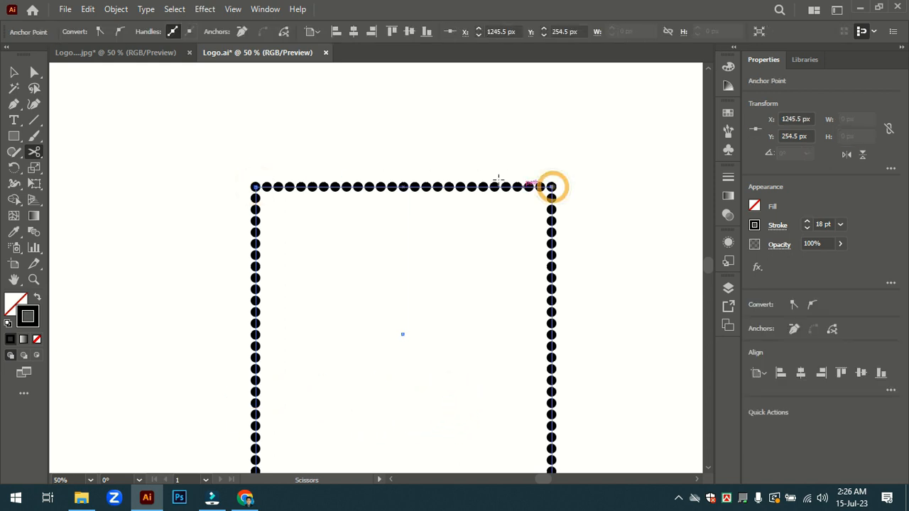
{"action": "left_click_drag", "start_coordinate": [462, 315], "coordinate": [473, 191]}
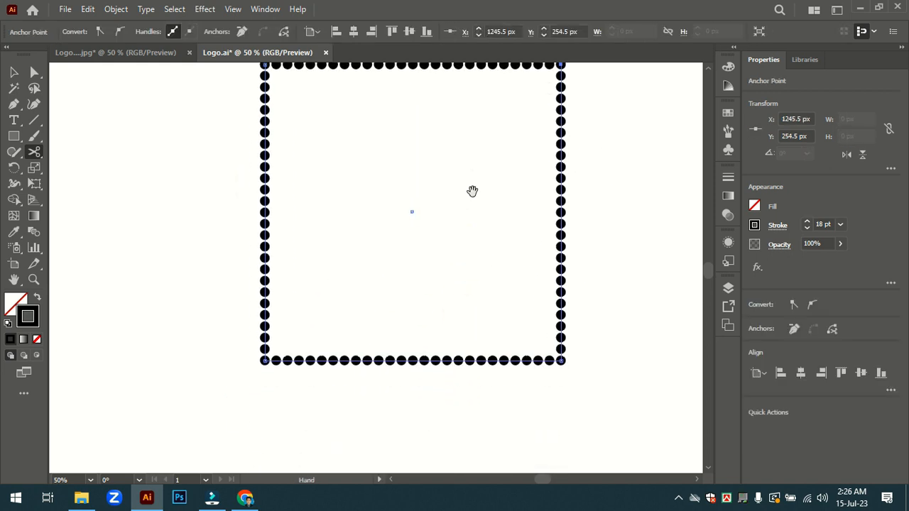
{"action": "left_click", "coordinate": [265, 361]}
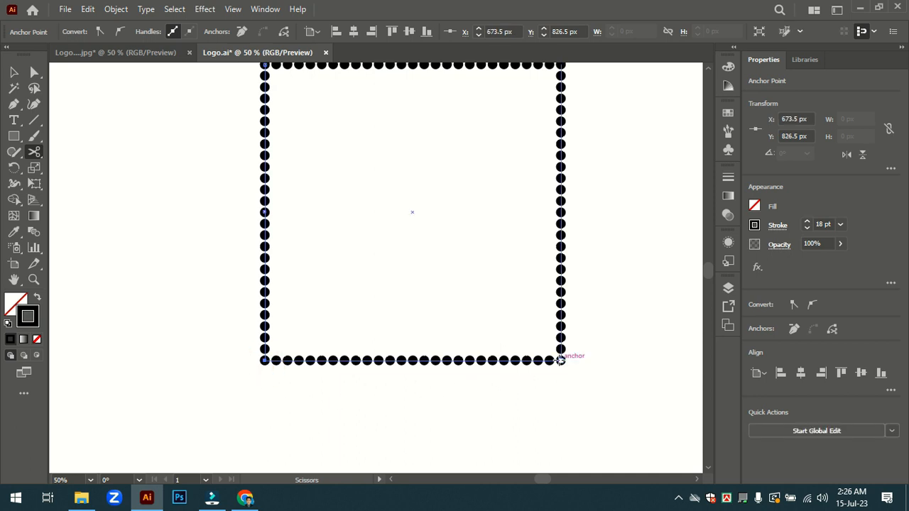
{"action": "left_click", "coordinate": [561, 360]}
{"action": "scroll", "coordinate": [325, 253], "scroll_direction": "down", "scroll_amount": 1}
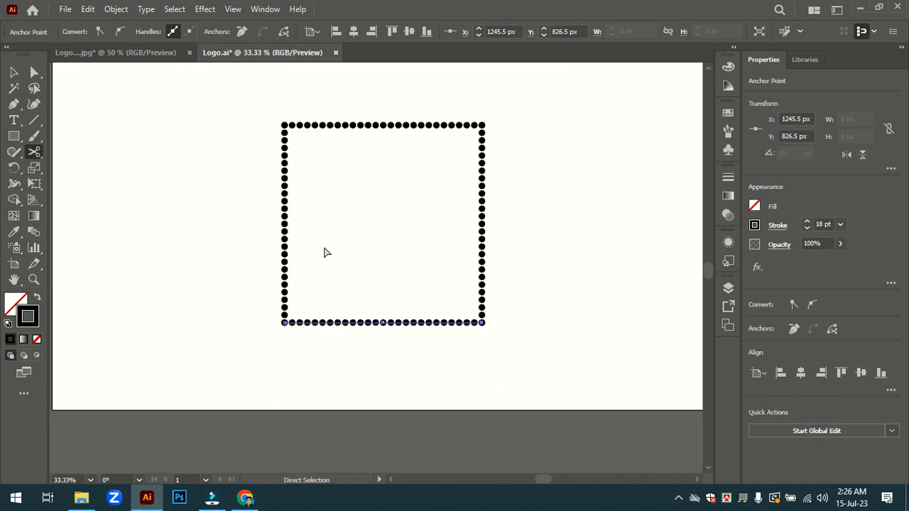
Try moving the square's right and left sides outward to test the cuts, and undo both moves.
{"action": "left_click", "coordinate": [13, 72]}
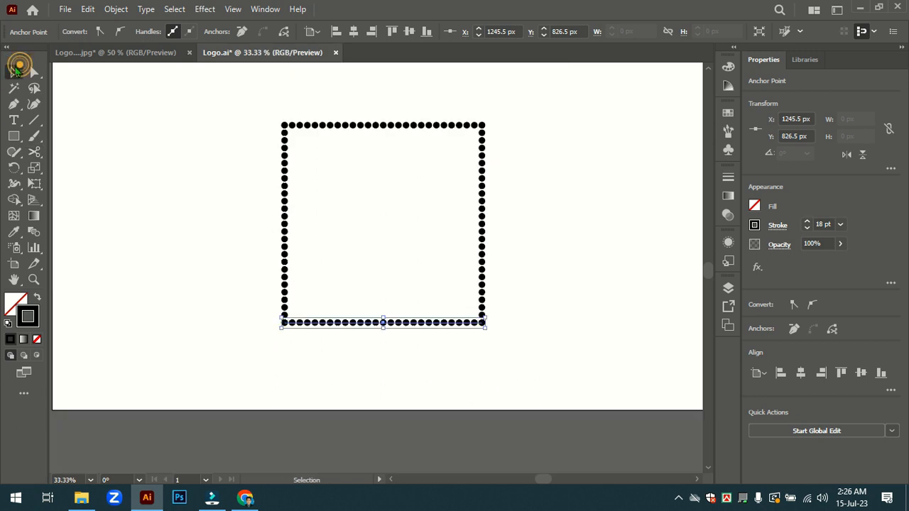
{"action": "left_click_drag", "start_coordinate": [482, 209], "coordinate": [526, 209]}
{"action": "left_click_drag", "start_coordinate": [275, 222], "coordinate": [214, 222]}
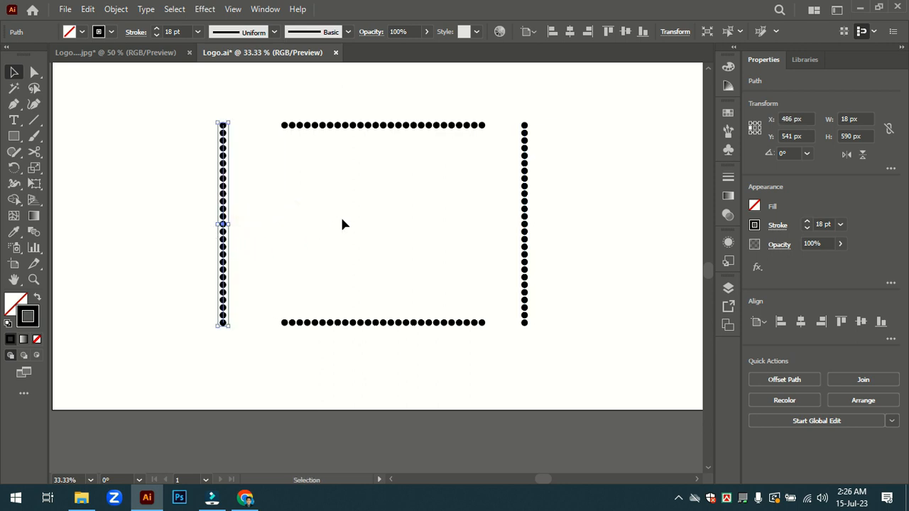
{"action": "key", "text": "ctrl+z"}
{"action": "key", "text": "ctrl+z"}
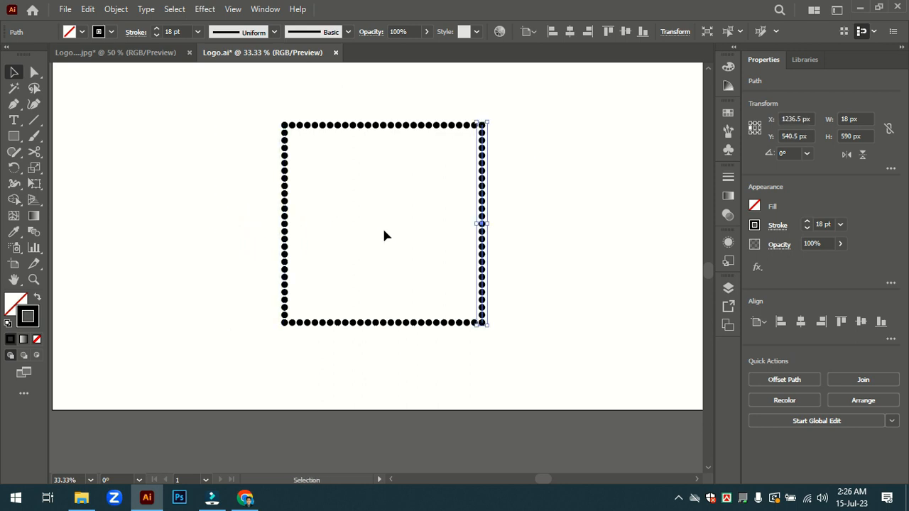
{"action": "left_click", "coordinate": [571, 227]}
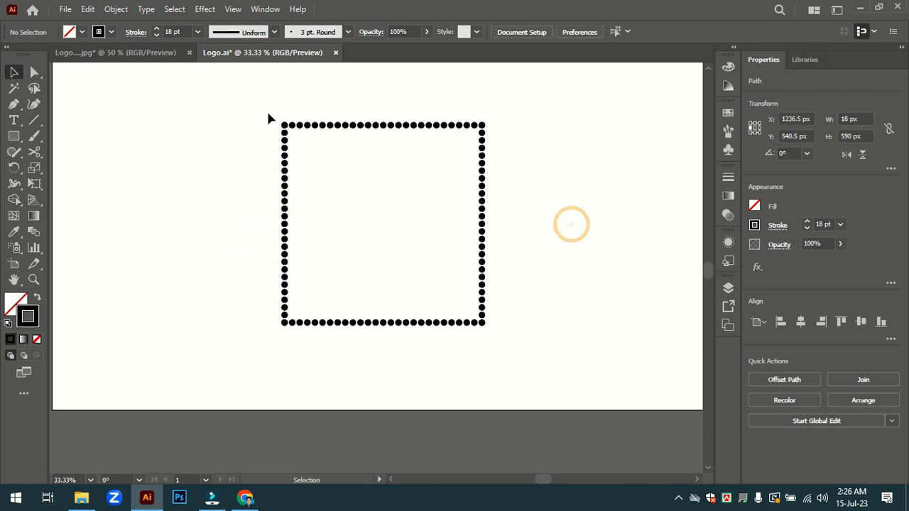
Apply the triangular tapering width profile to the strokes of all four sides of the square.
{"action": "left_click_drag", "start_coordinate": [266, 111], "coordinate": [507, 348]}
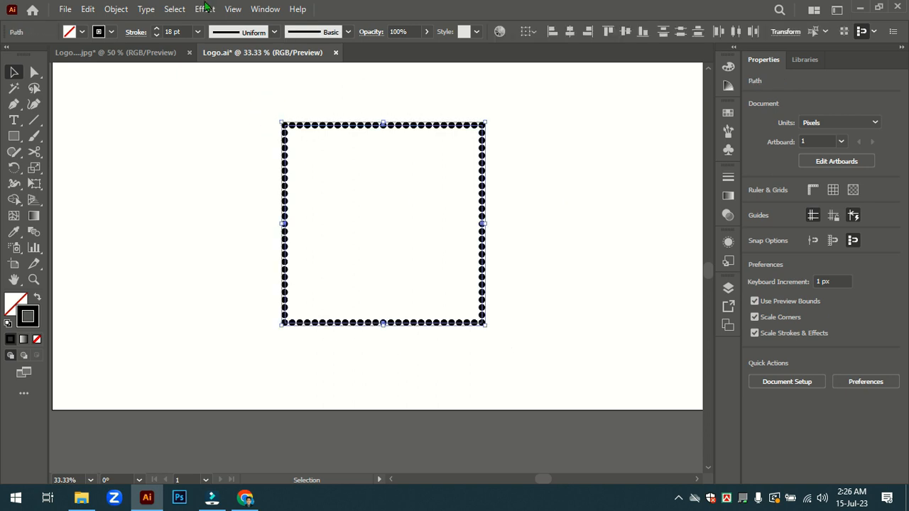
{"action": "left_click", "coordinate": [273, 32]}
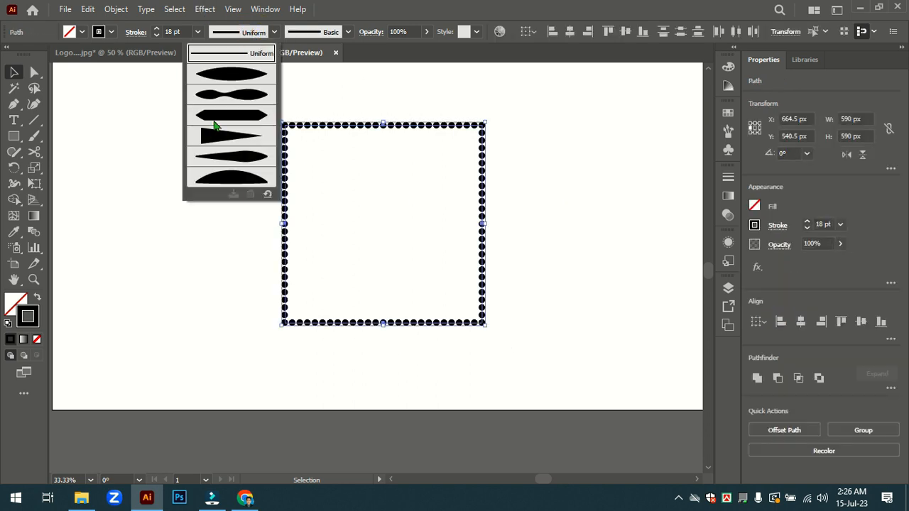
{"action": "left_click", "coordinate": [216, 137]}
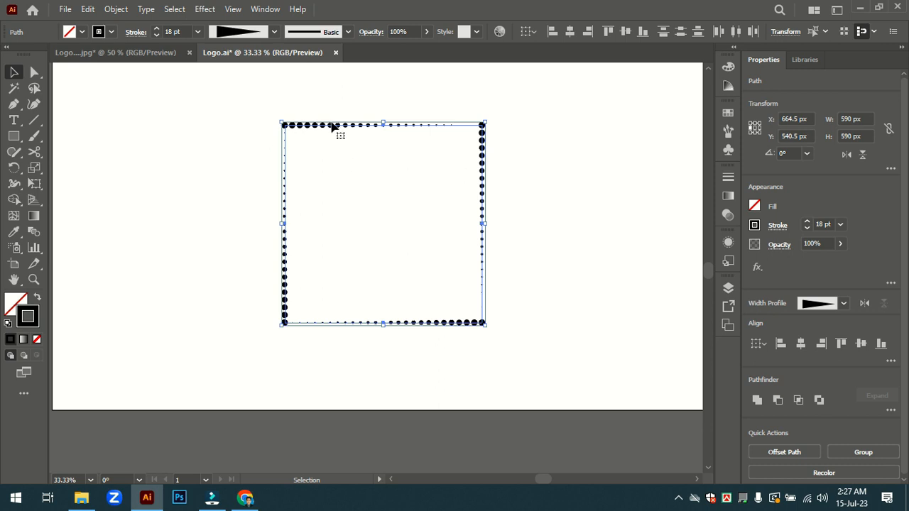
{"action": "left_click", "coordinate": [506, 177]}
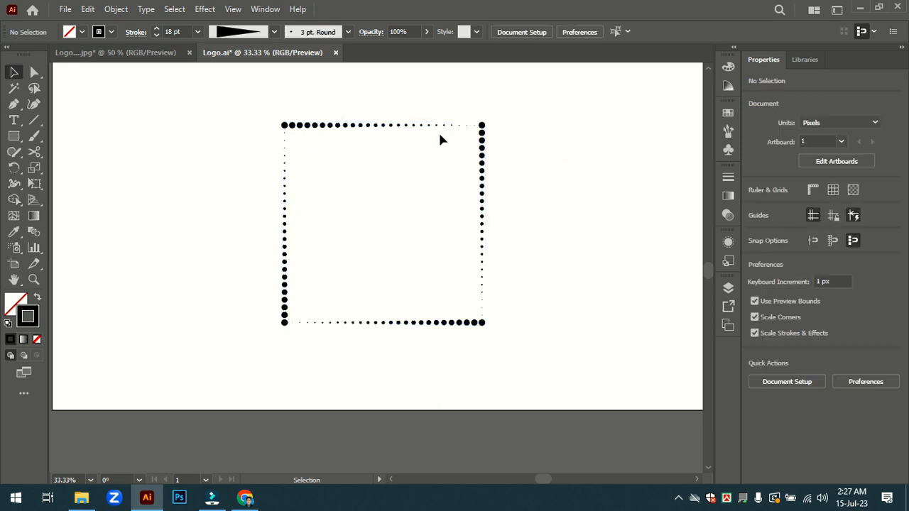
Set the stroke color of the square's top side to red, hex C90016.
{"action": "left_click", "coordinate": [318, 126]}
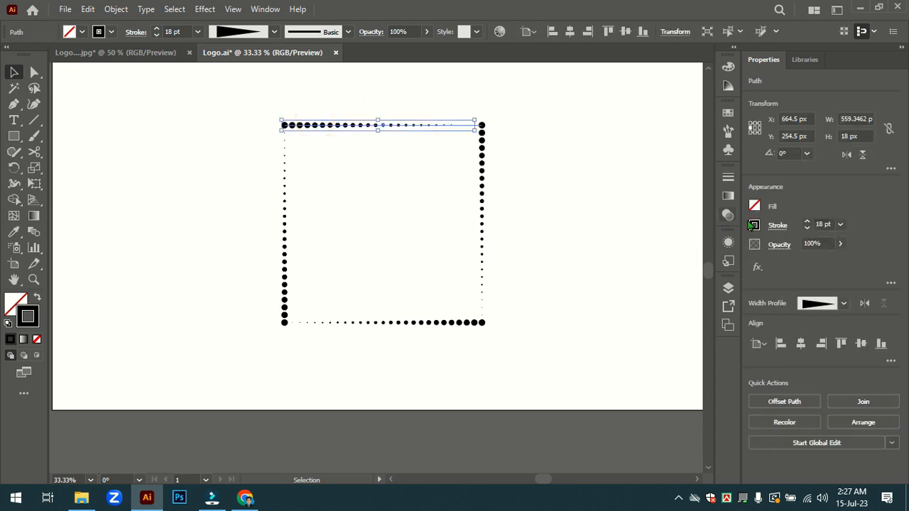
{"action": "left_click", "coordinate": [754, 225]}
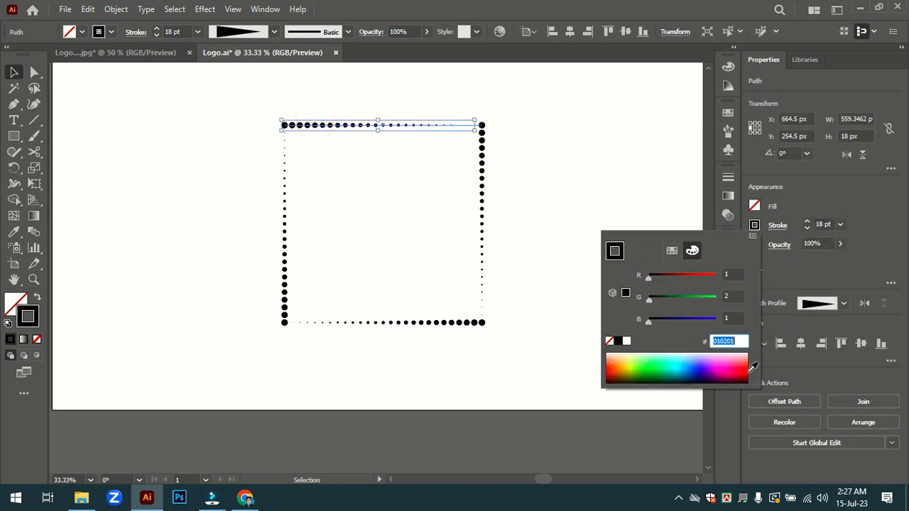
{"action": "left_click", "coordinate": [746, 368]}
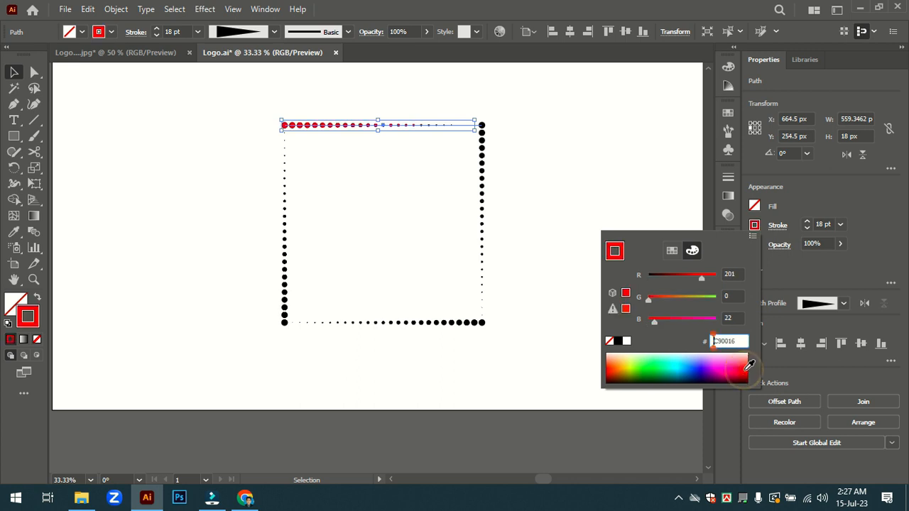
{"action": "left_click", "coordinate": [507, 145]}
Set the stroke color of the square's right side to dark green.
{"action": "left_click", "coordinate": [482, 170]}
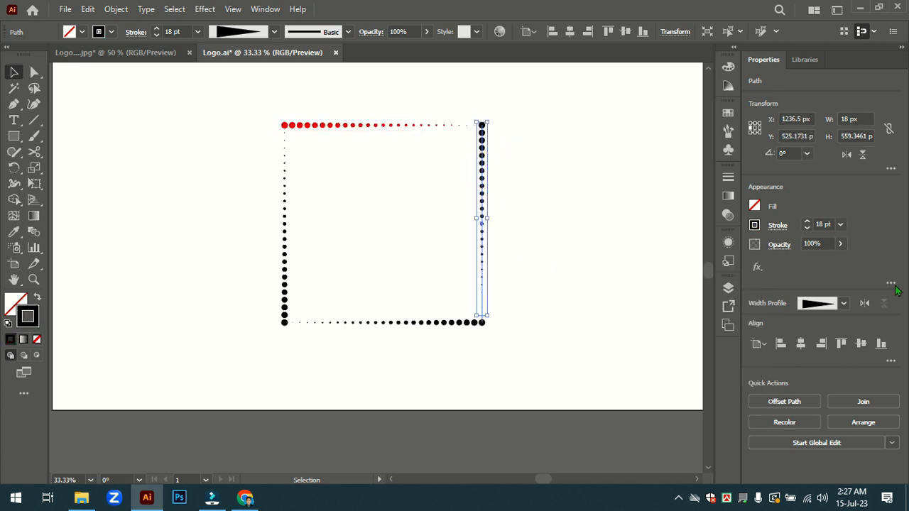
{"action": "left_click", "coordinate": [755, 225]}
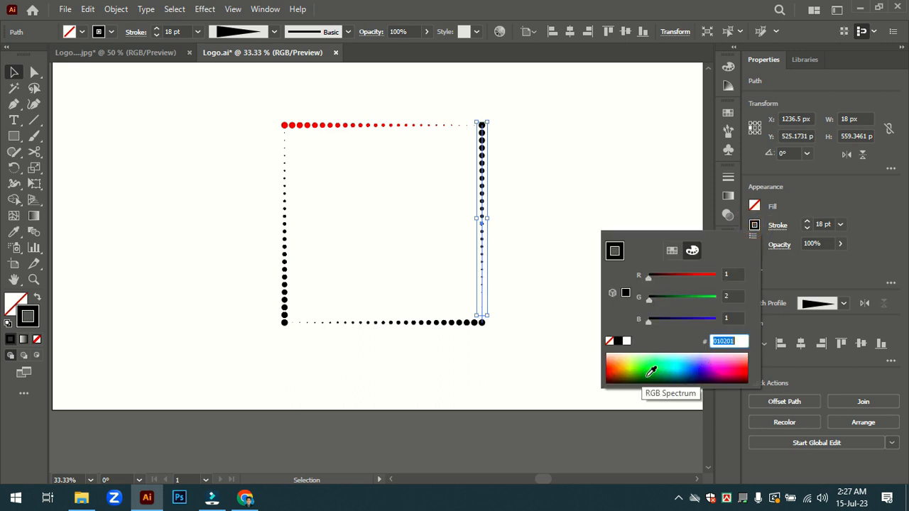
{"action": "left_click", "coordinate": [641, 372]}
{"action": "left_click", "coordinate": [568, 127]}
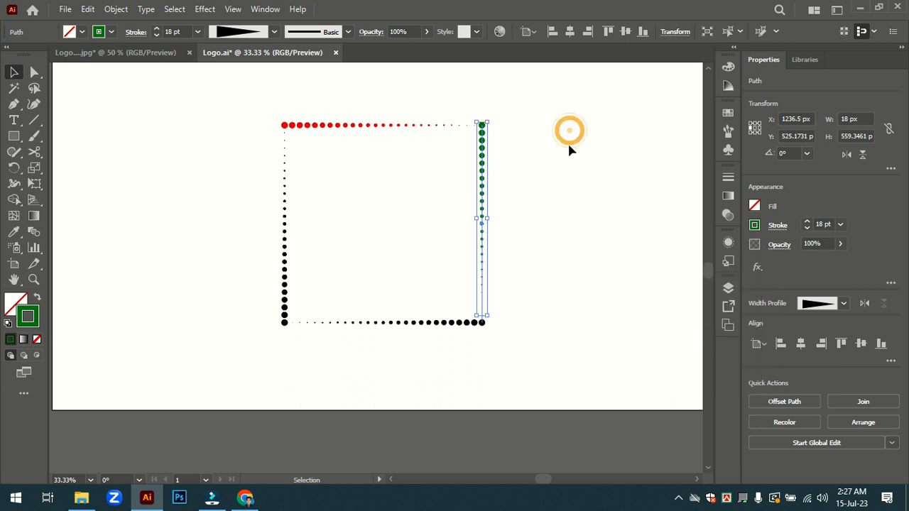
Set the stroke color of the square's bottom side to yellow.
{"action": "left_click", "coordinate": [420, 321]}
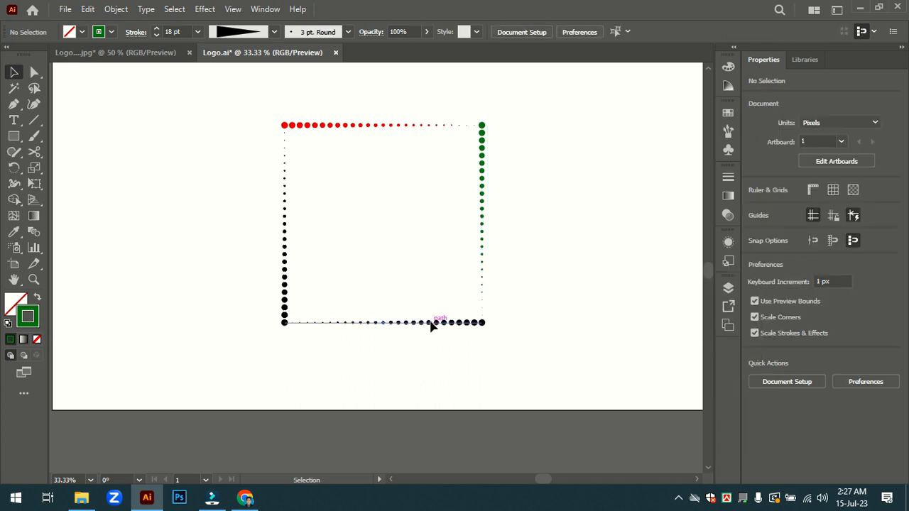
{"action": "left_click", "coordinate": [431, 325]}
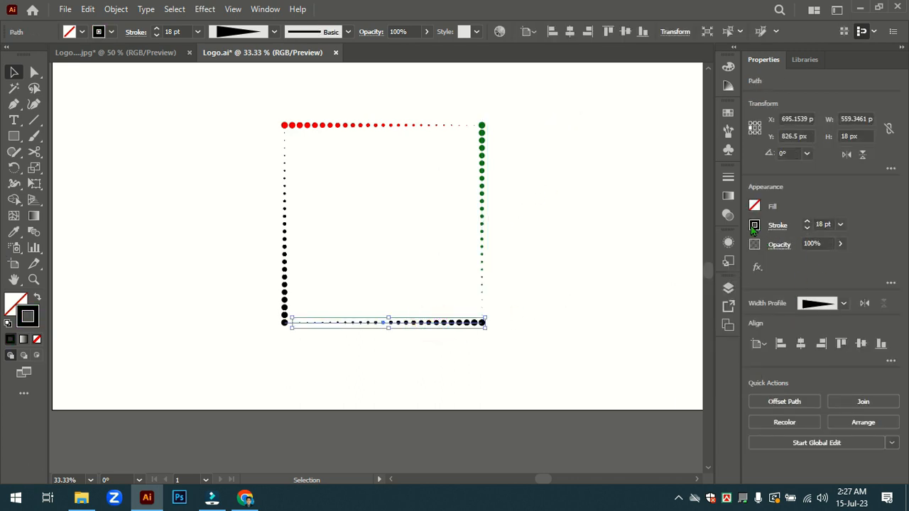
{"action": "left_click", "coordinate": [754, 226]}
{"action": "left_click", "coordinate": [628, 361]}
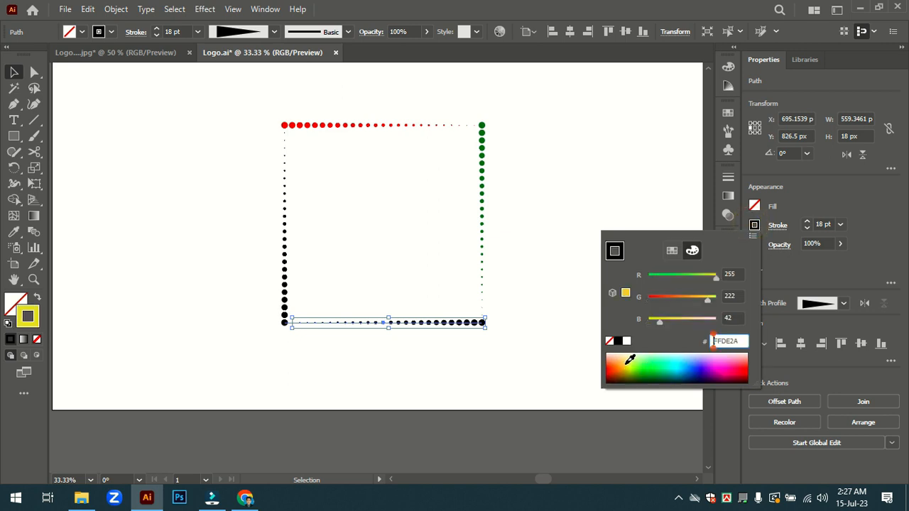
{"action": "left_click", "coordinate": [571, 148]}
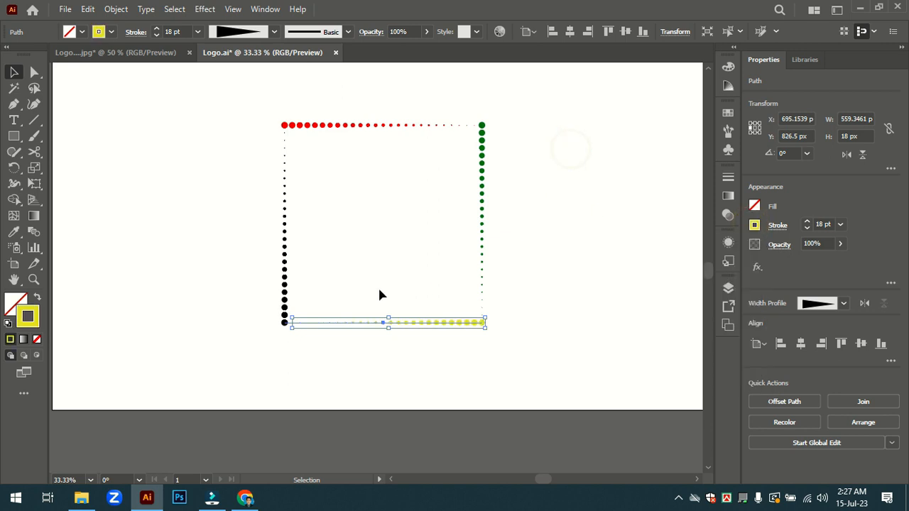
Set the stroke color of the square's left side to magenta.
{"action": "left_click", "coordinate": [285, 272]}
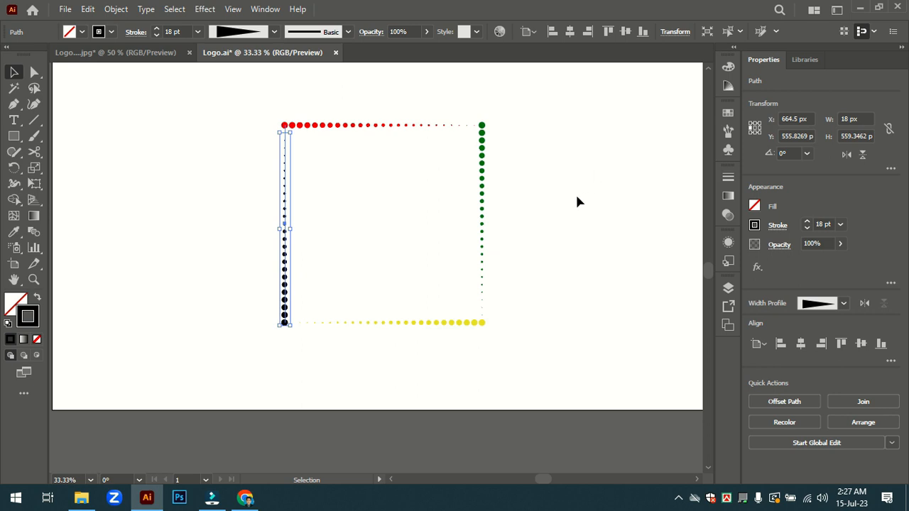
{"action": "left_click", "coordinate": [754, 226]}
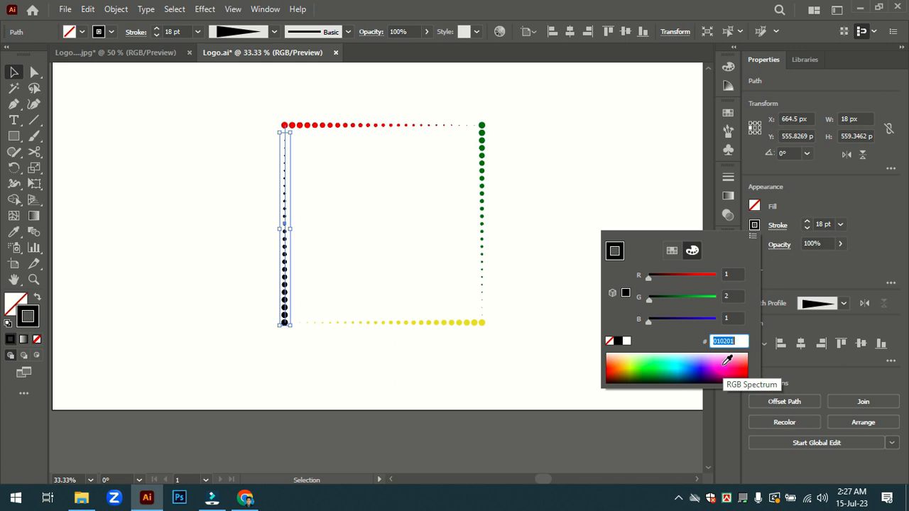
{"action": "left_click", "coordinate": [728, 361]}
{"action": "left_click", "coordinate": [578, 164]}
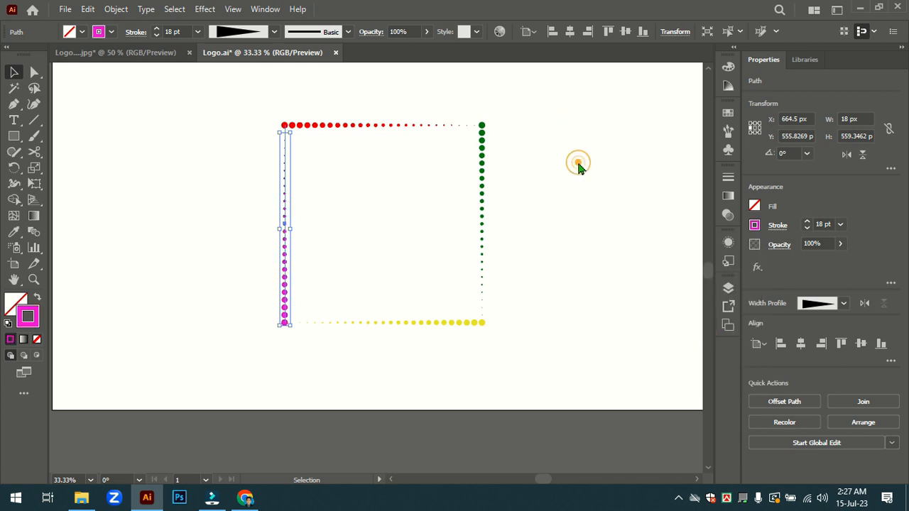
Group the four colored sides of the dotted square into one object.
{"action": "left_click", "coordinate": [548, 213]}
{"action": "left_click_drag", "start_coordinate": [276, 106], "coordinate": [506, 343]}
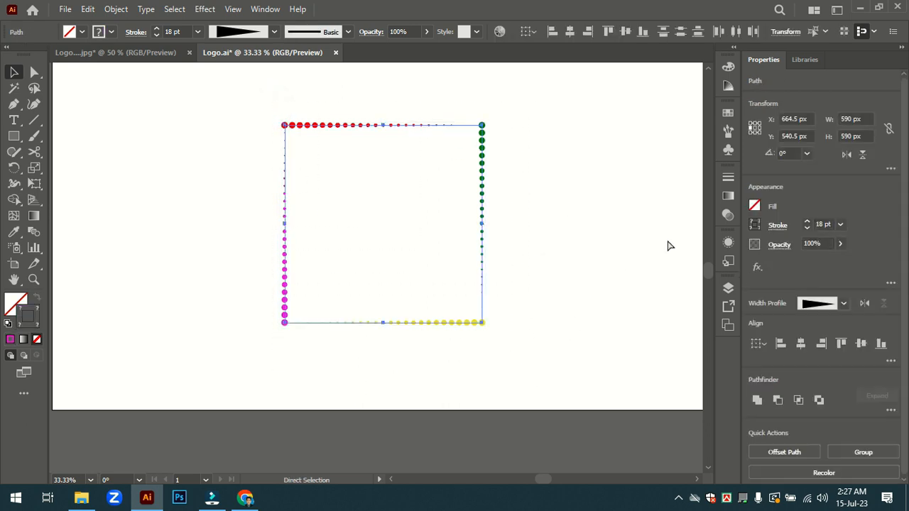
{"action": "key", "text": "ctrl+g"}
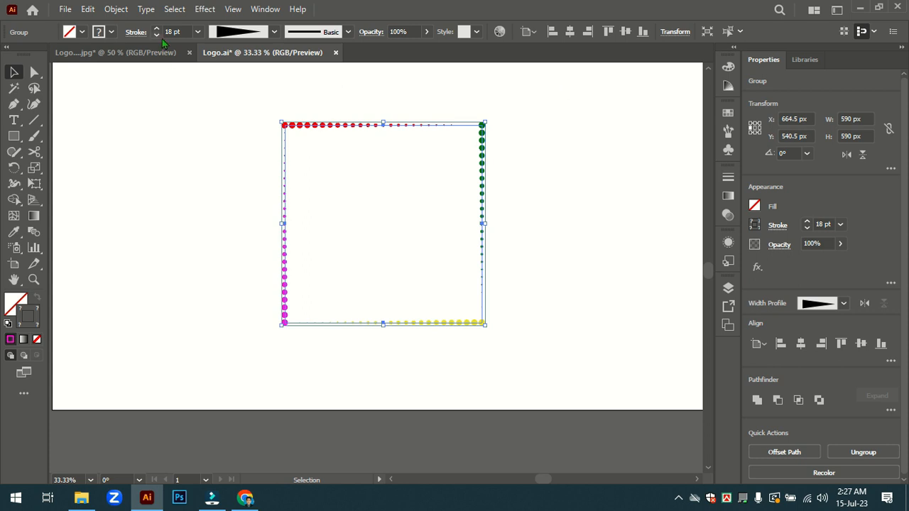
{"action": "right_click", "coordinate": [361, 172]}
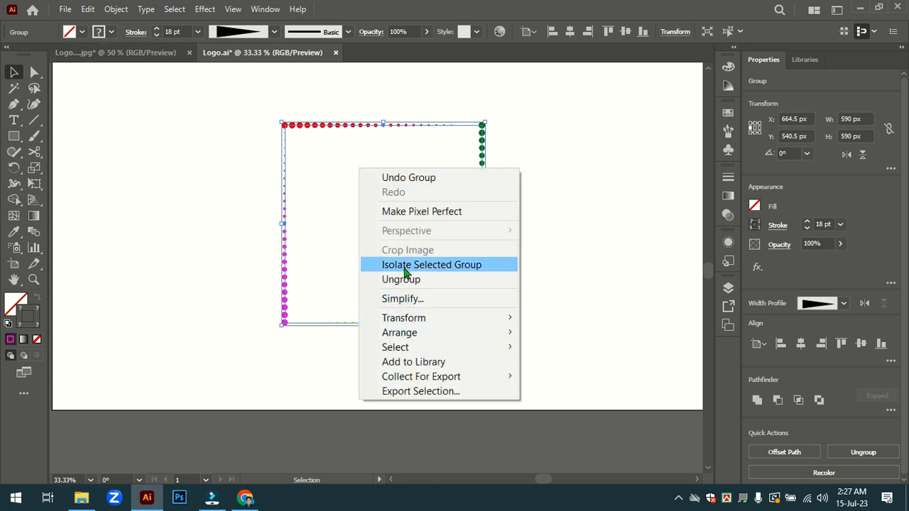
{"action": "left_click", "coordinate": [581, 156]}
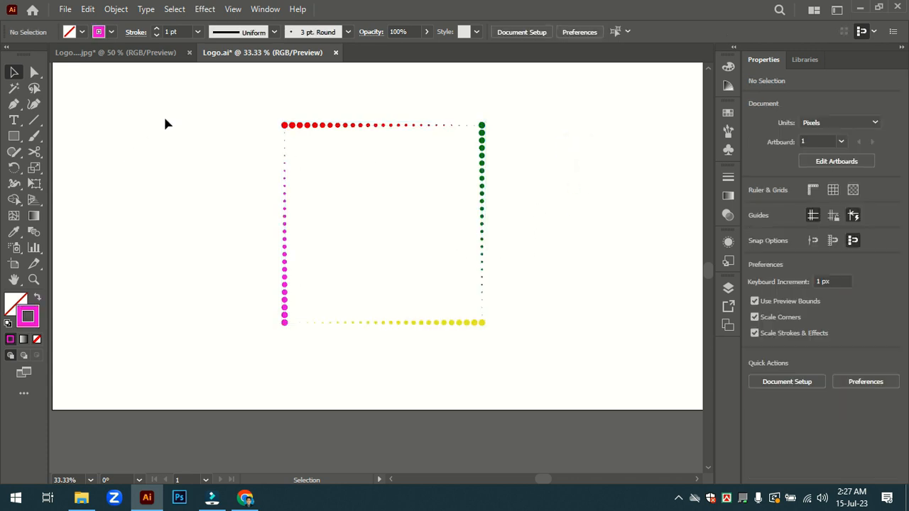
Add a Transform effect to the grouped square with horizontal and vertical scale both set to 95%.
{"action": "left_click_drag", "start_coordinate": [274, 119], "coordinate": [513, 351]}
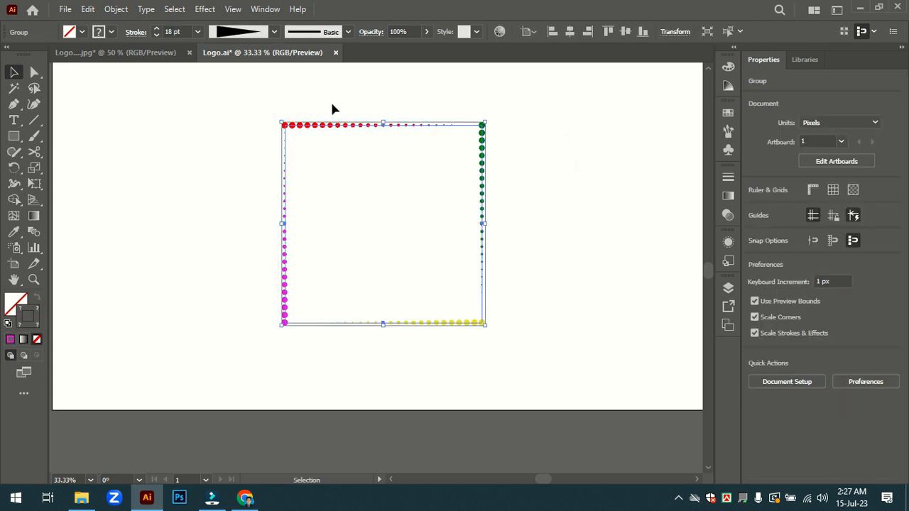
{"action": "left_click", "coordinate": [203, 9]}
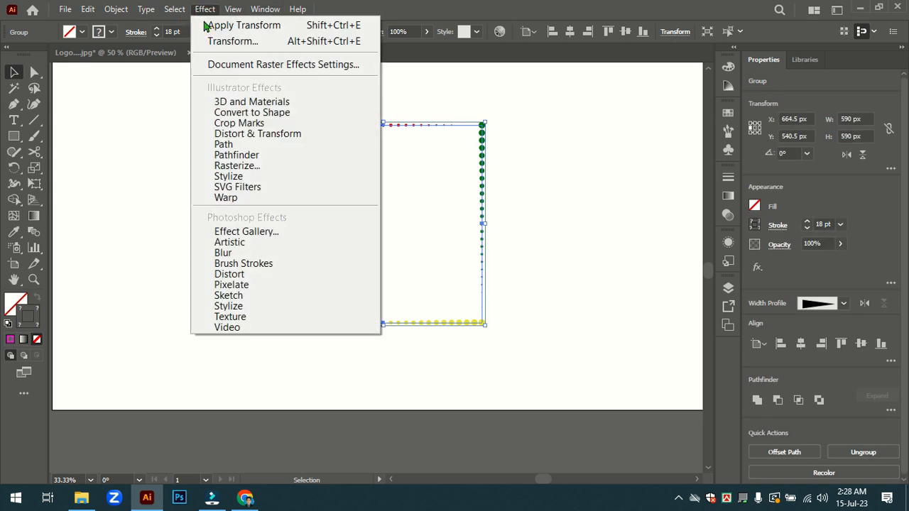
{"action": "mouse_move", "coordinate": [225, 139]}
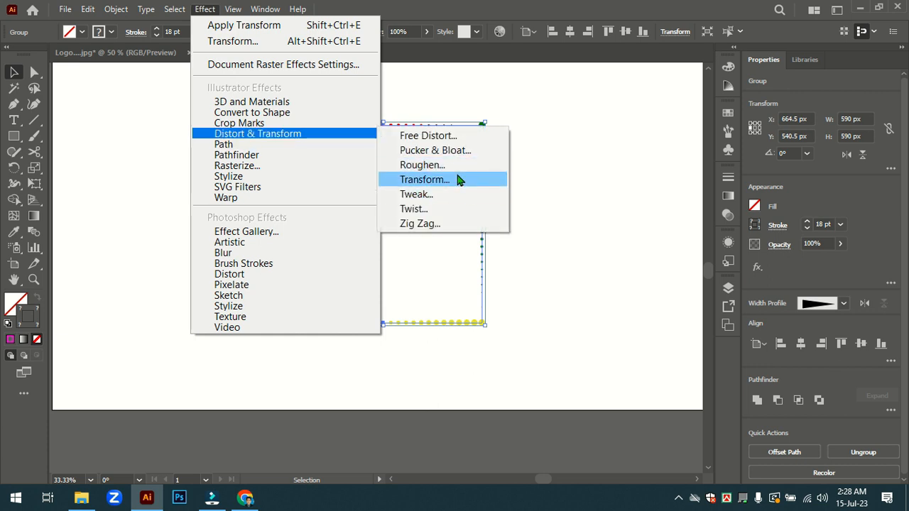
{"action": "left_click", "coordinate": [424, 180]}
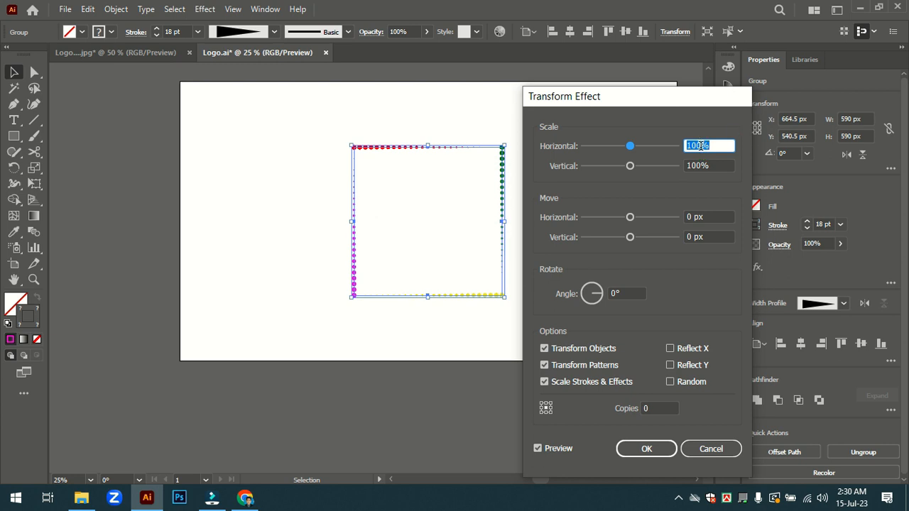
{"action": "left_click", "coordinate": [700, 145]}
{"action": "key", "text": "BackSpace"}
{"action": "key", "text": "BackSpace"}
{"action": "key", "text": "BackSpace"}
{"action": "type", "text": "95"}
{"action": "left_click", "coordinate": [701, 165]}
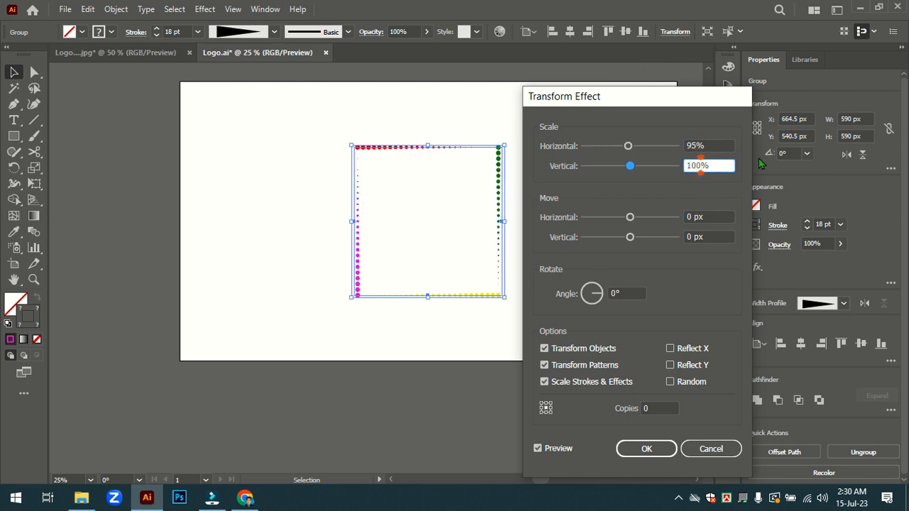
{"action": "key", "text": "BackSpace"}
{"action": "key", "text": "BackSpace"}
{"action": "key", "text": "BackSpace"}
{"action": "type", "text": "95"}
Set the Transform effect to 44 copies and apply it to the grouped square.
{"action": "left_click", "coordinate": [650, 407]}
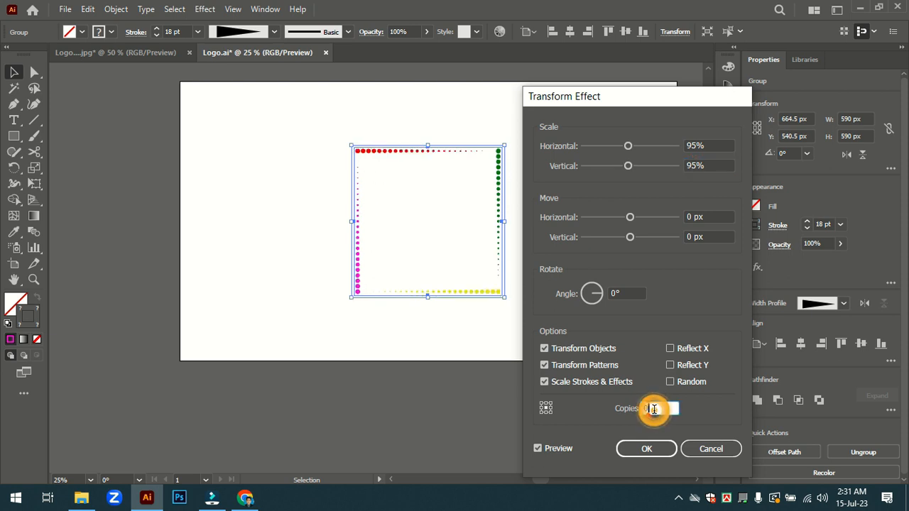
{"action": "key", "text": "Up"}
{"action": "key", "text": "Up"}
{"action": "key", "text": "Up"}
{"action": "key", "text": "Up"}
{"action": "key", "text": "Up"}
{"action": "key", "text": "Up"}
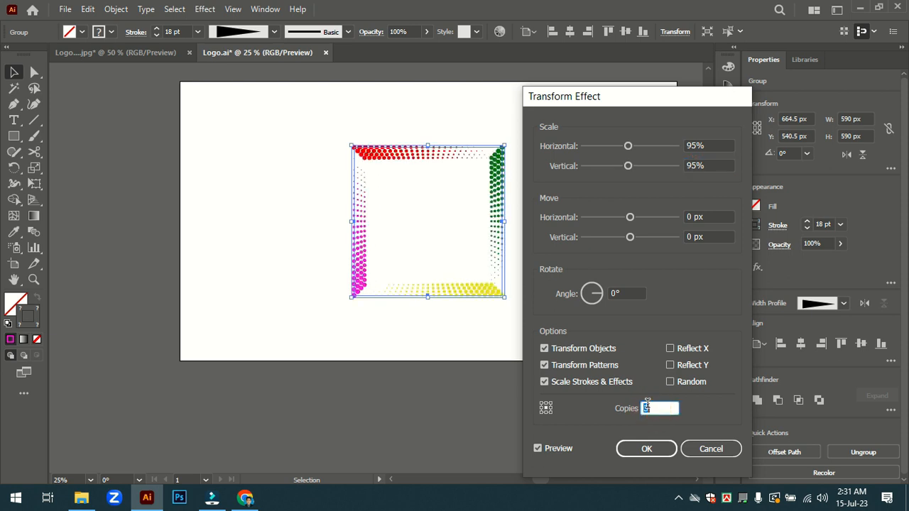
{"action": "key", "text": "Up"}
{"action": "key", "text": "Up"}
{"action": "key", "text": "Up"}
{"action": "key", "text": "Up"}
{"action": "key", "text": "Up"}
{"action": "key", "text": "Up"}
{"action": "key", "text": "Up"}
{"action": "key", "text": "Up"}
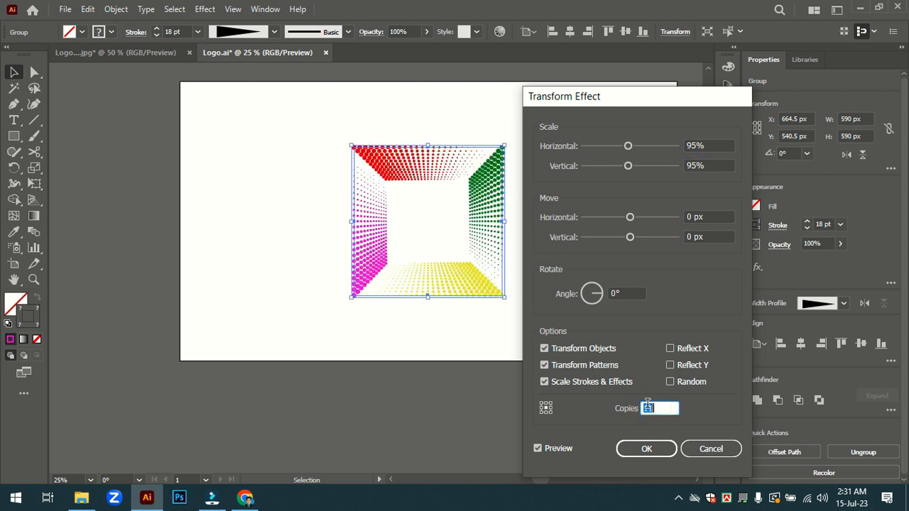
{"action": "key", "text": "Up"}
{"action": "key", "text": "Up"}
{"action": "key", "text": "Up"}
{"action": "key", "text": "Up"}
{"action": "key", "text": "Up"}
{"action": "key", "text": "Up"}
{"action": "key", "text": "Up"}
{"action": "key", "text": "Up"}
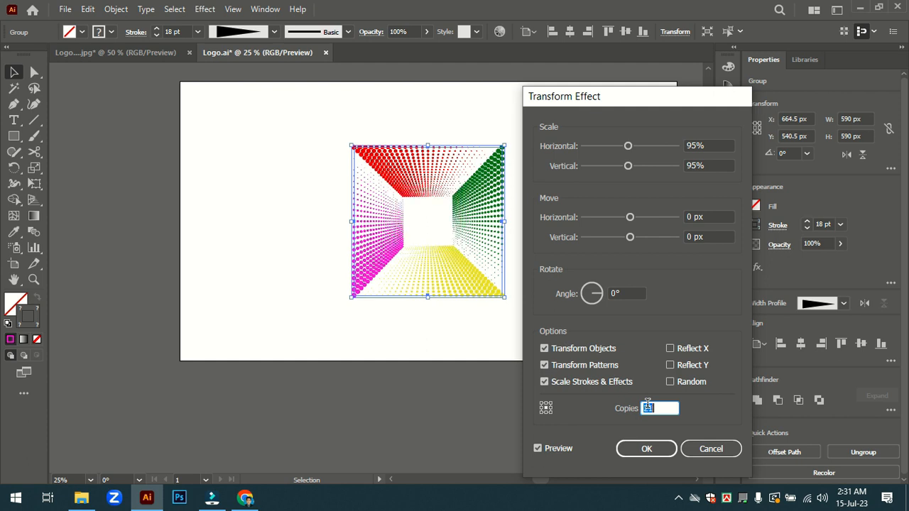
{"action": "key", "text": "Up"}
{"action": "key", "text": "Up"}
{"action": "key", "text": "Up"}
{"action": "key", "text": "Up"}
{"action": "key", "text": "Up"}
{"action": "key", "text": "Up"}
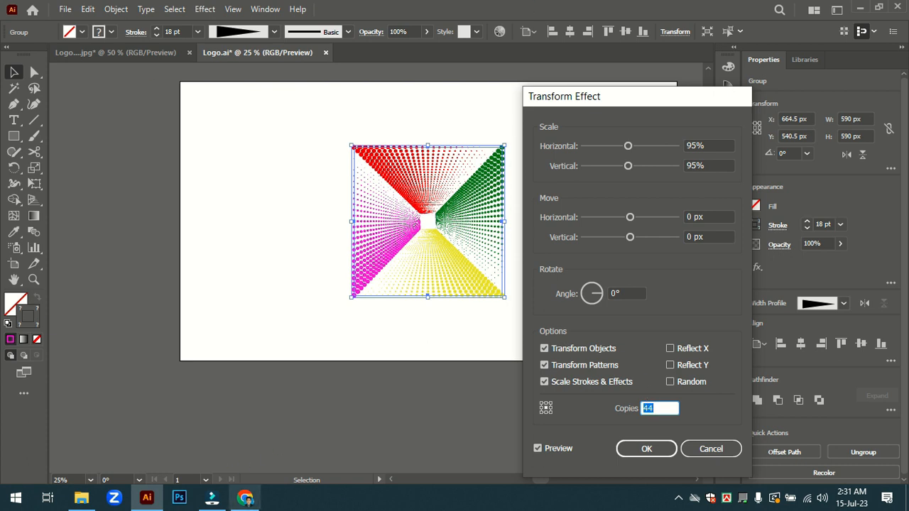
{"action": "left_click", "coordinate": [625, 451]}
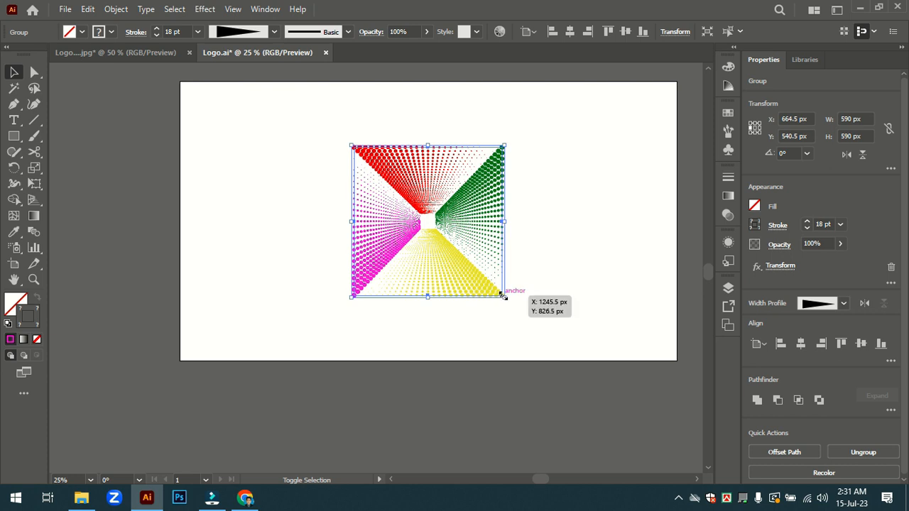
Enlarge the dotted group proportionally around its center to about 1059 × 1059 px, nearly the artboard's full height.
{"action": "left_click_drag", "start_coordinate": [504, 296], "coordinate": [531, 320]}
{"action": "key", "text": "ctrl+z"}
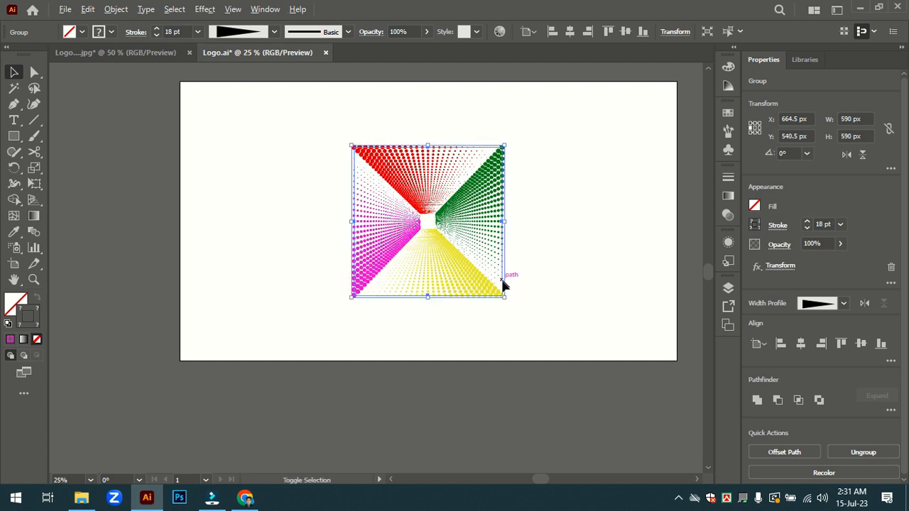
{"action": "left_click_drag", "start_coordinate": [504, 297], "coordinate": [553, 370]}
{"action": "left_click_drag", "start_coordinate": [497, 330], "coordinate": [498, 328]}
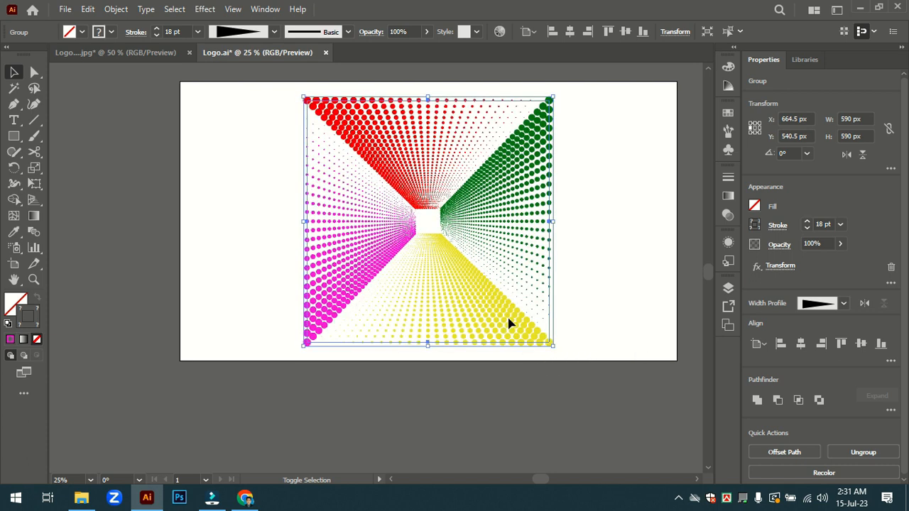
{"action": "left_click", "coordinate": [550, 347]}
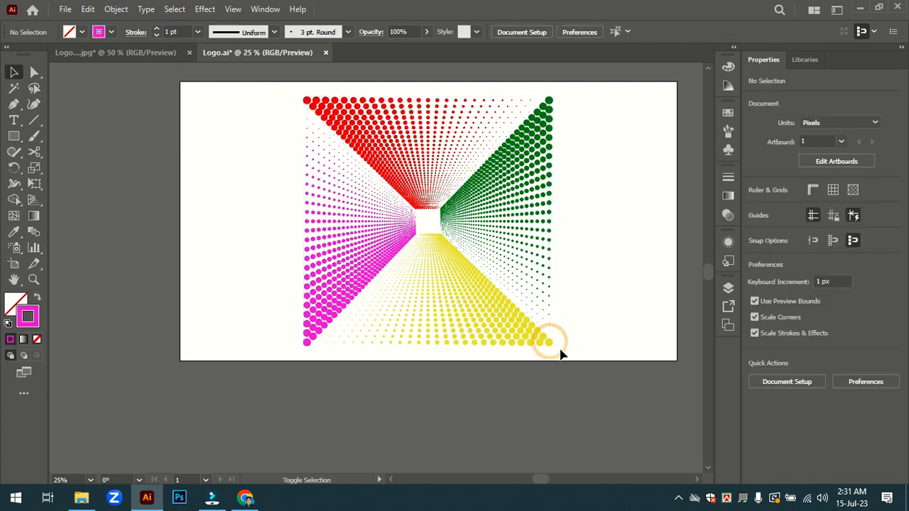
{"action": "left_click", "coordinate": [538, 321]}
{"action": "left_click", "coordinate": [470, 275]}
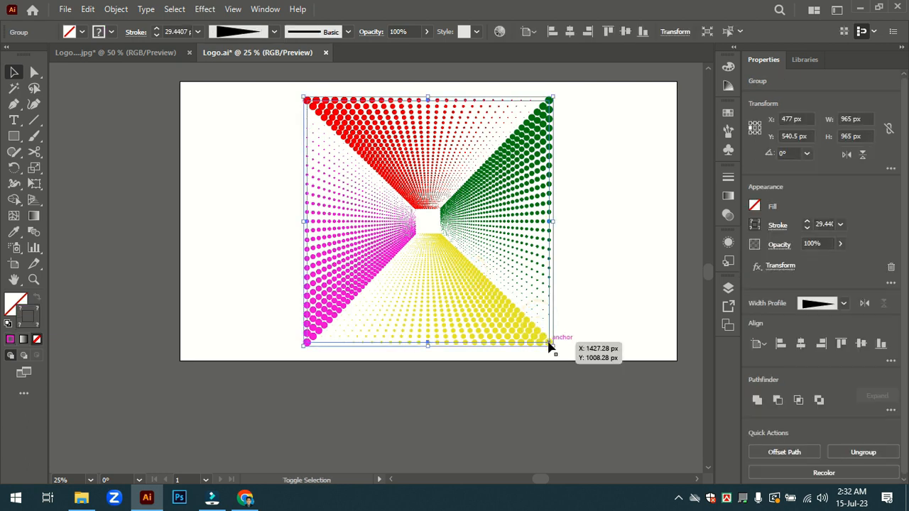
{"action": "left_click_drag", "start_coordinate": [550, 346], "coordinate": [565, 359]}
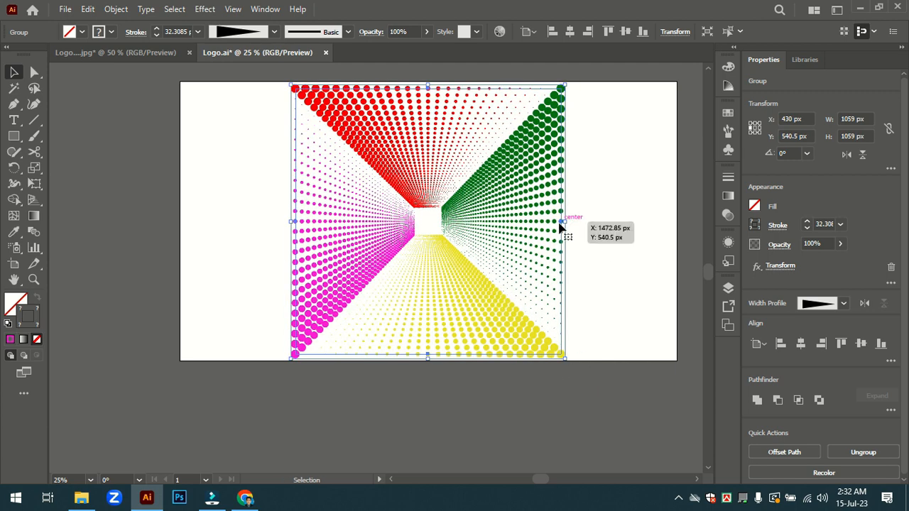
Stretch the dotted group horizontally toward both artboard edges, to about 1873 px wide and 1070 px high.
{"action": "left_click_drag", "start_coordinate": [565, 222], "coordinate": [666, 222]}
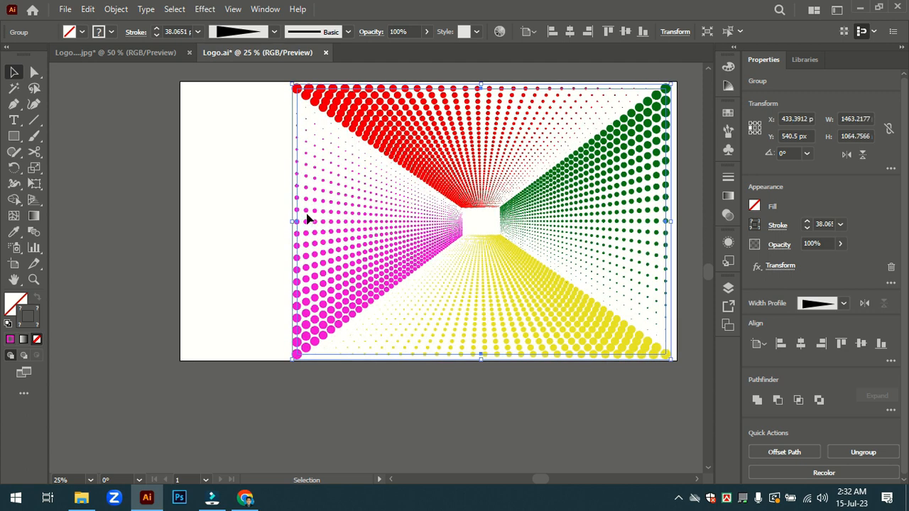
{"action": "left_click_drag", "start_coordinate": [295, 222], "coordinate": [200, 279]}
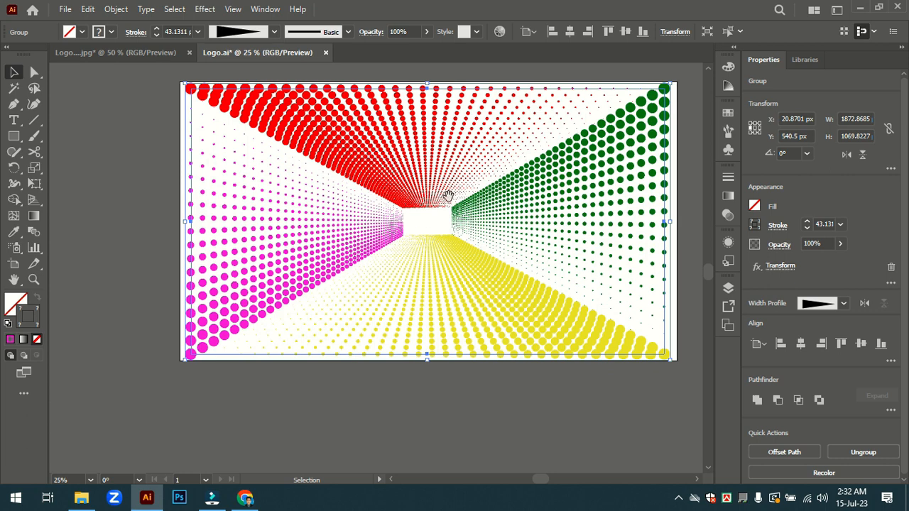
{"action": "left_click_drag", "start_coordinate": [451, 188], "coordinate": [407, 208]}
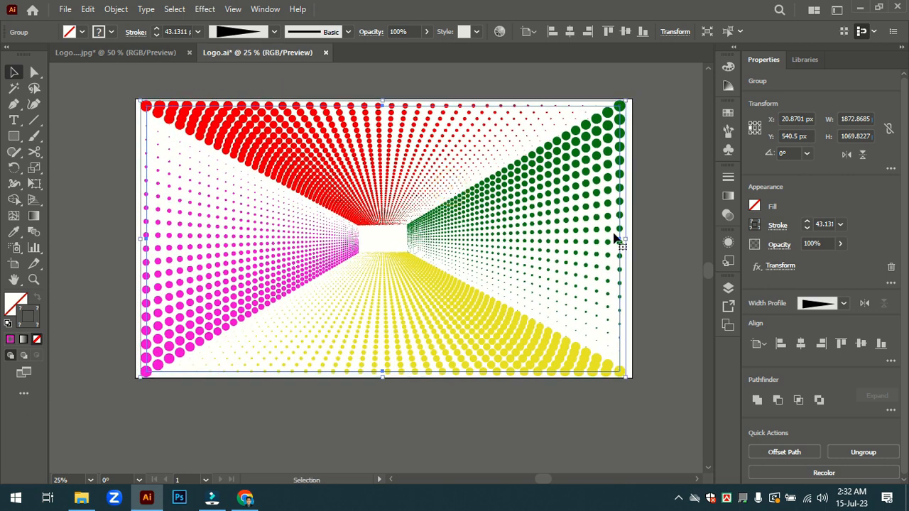
{"action": "left_click", "coordinate": [659, 202]}
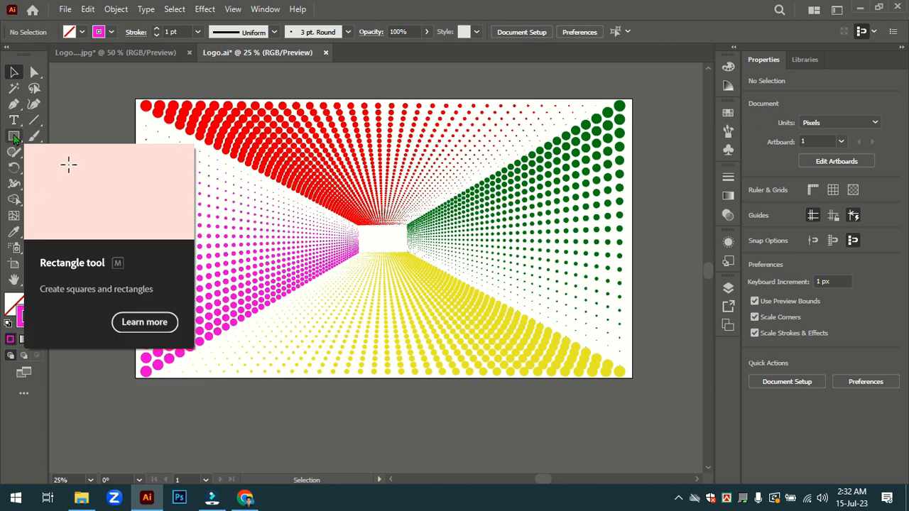
Draw a rectangle covering the whole artboard, about 1920 × 1081 px, and fill it with black (000000).
{"action": "left_click", "coordinate": [14, 136]}
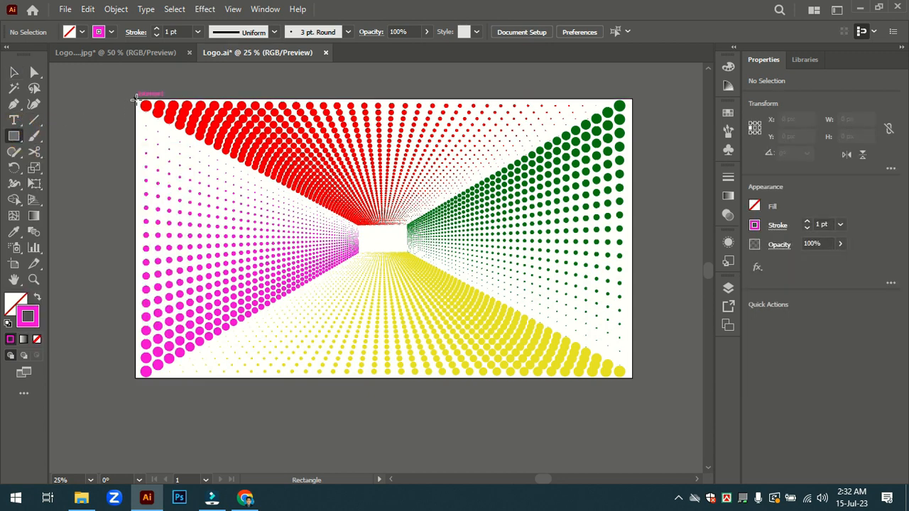
{"action": "left_click_drag", "start_coordinate": [136, 98], "coordinate": [633, 379]}
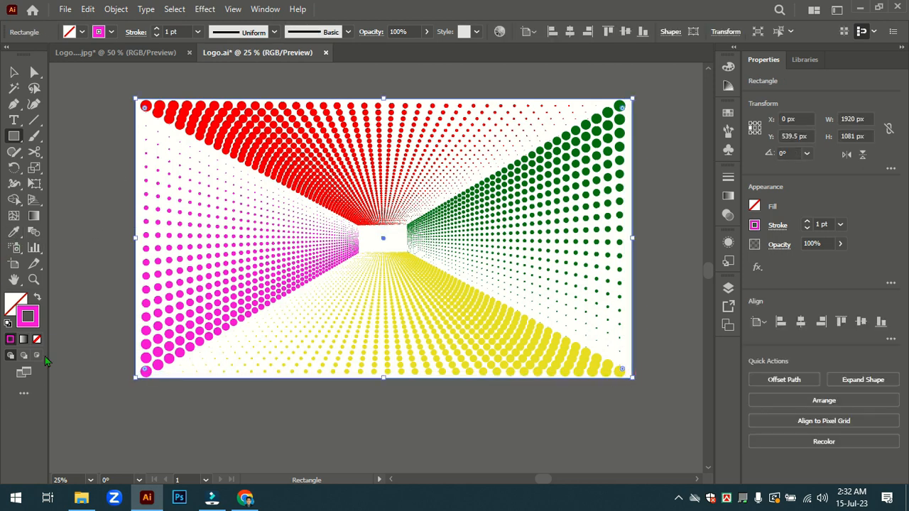
{"action": "left_click", "coordinate": [9, 304]}
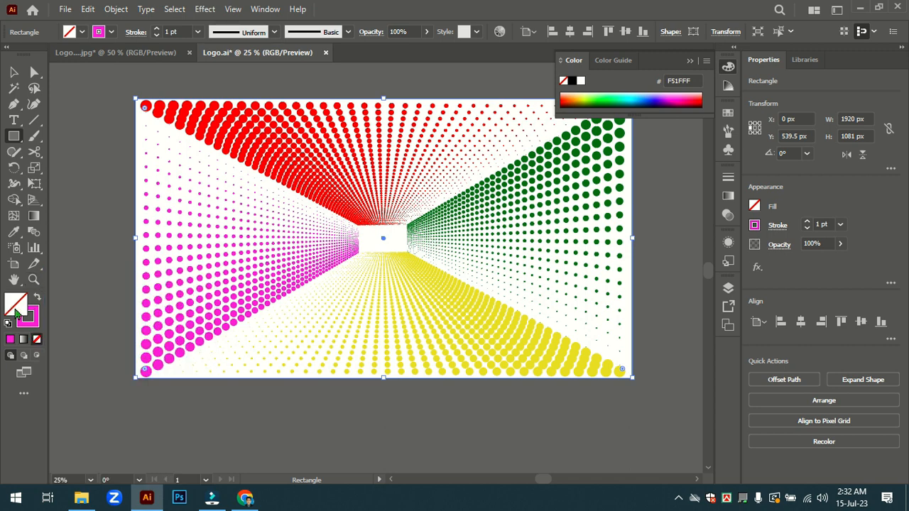
{"action": "double_click", "coordinate": [16, 310]}
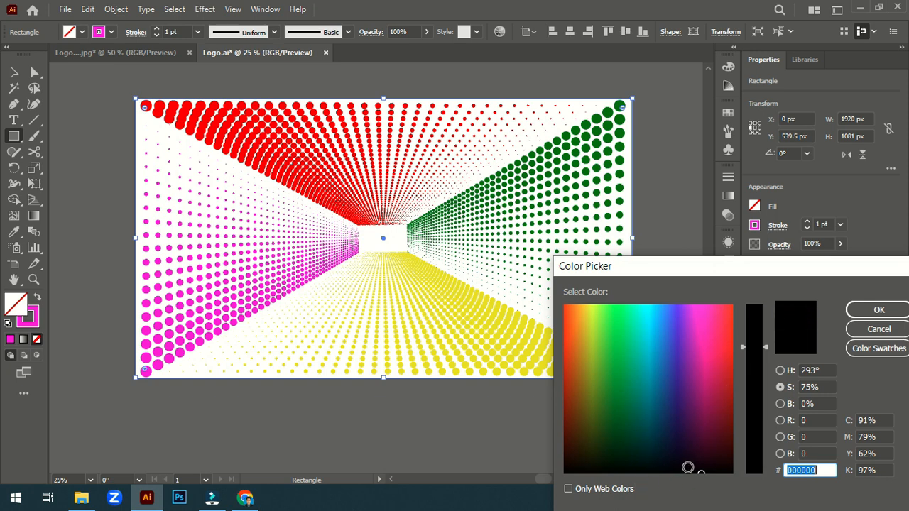
{"action": "left_click", "coordinate": [880, 311]}
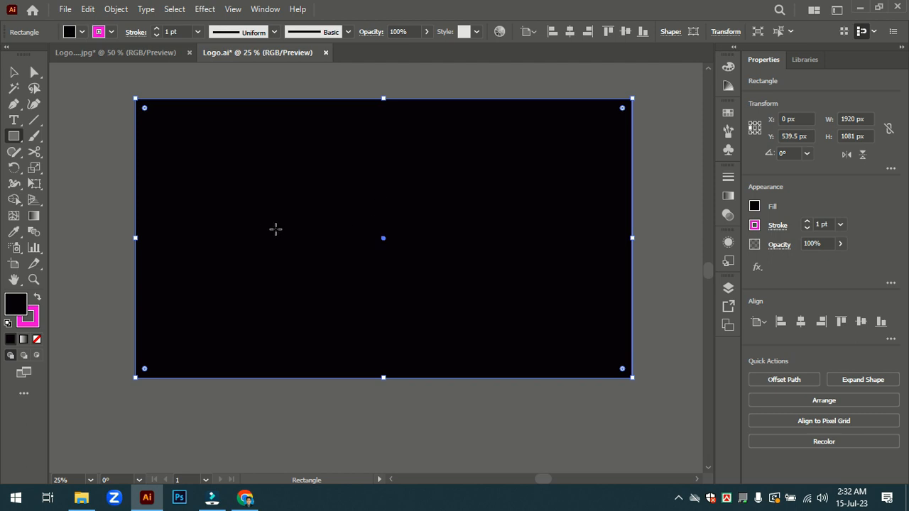
Send the black rectangle to the back, behind the dotted group.
{"action": "right_click", "coordinate": [292, 171]}
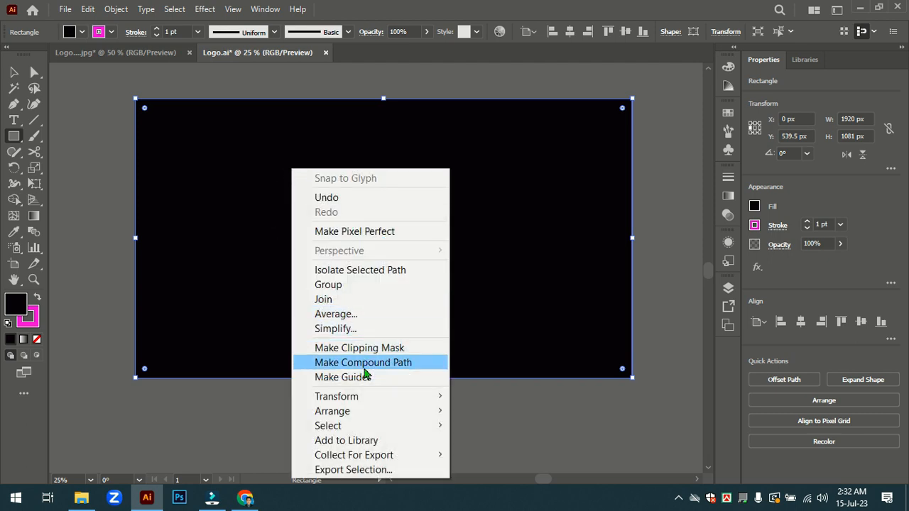
{"action": "mouse_move", "coordinate": [443, 419]}
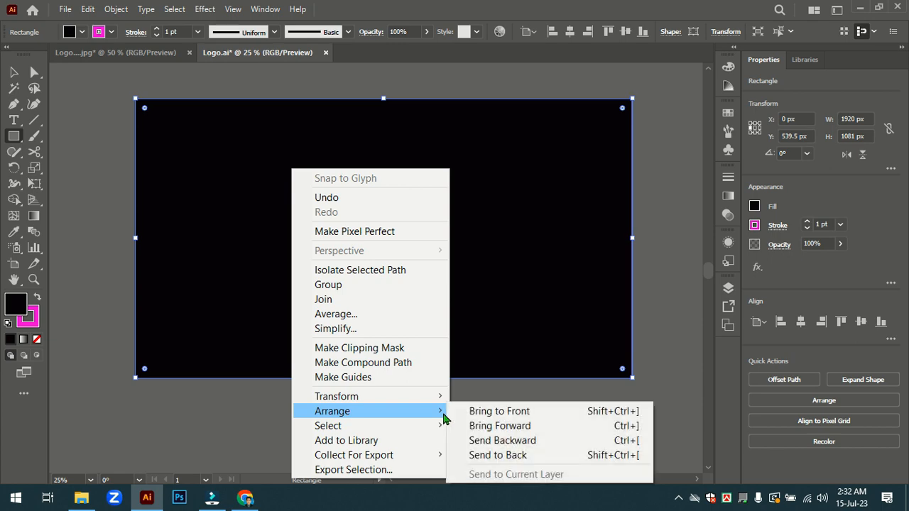
{"action": "left_click", "coordinate": [529, 454]}
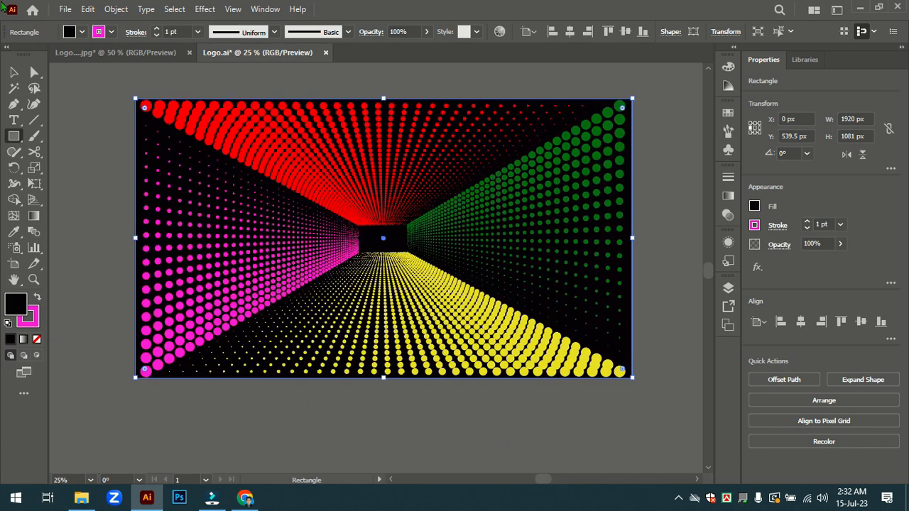